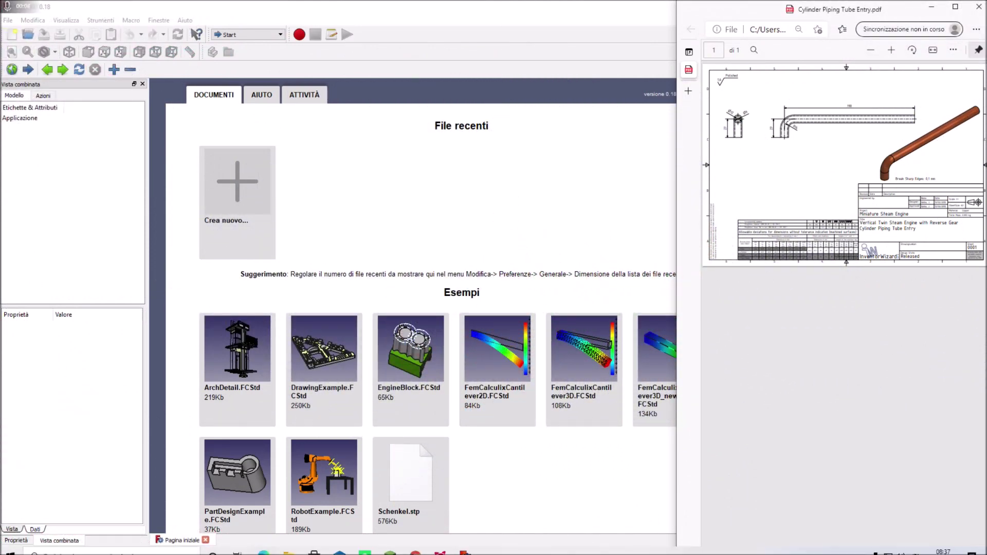
Bring up the Cylinder Piping Entry folder window in File Explorer
{"action": "left_click", "coordinate": [447, 549]}
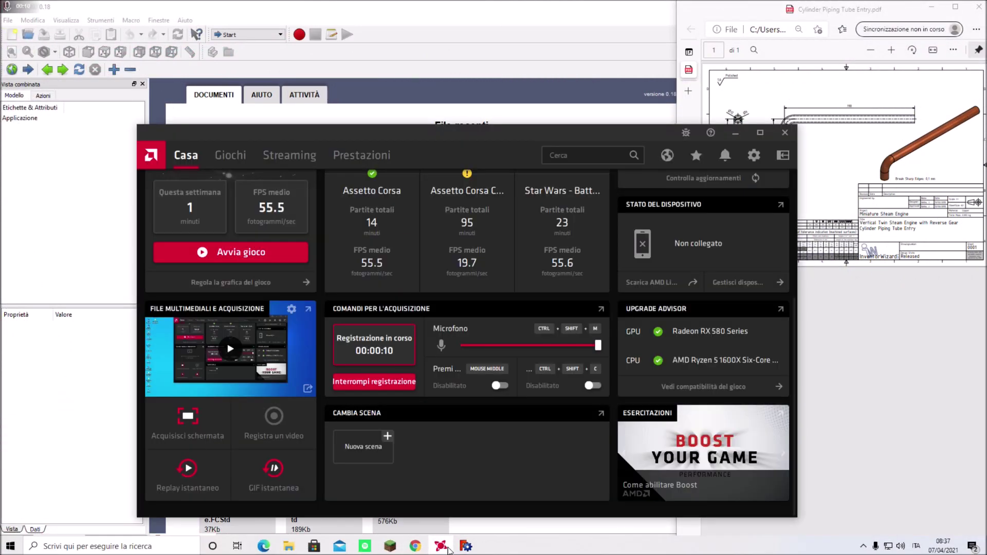
{"action": "left_click", "coordinate": [447, 549]}
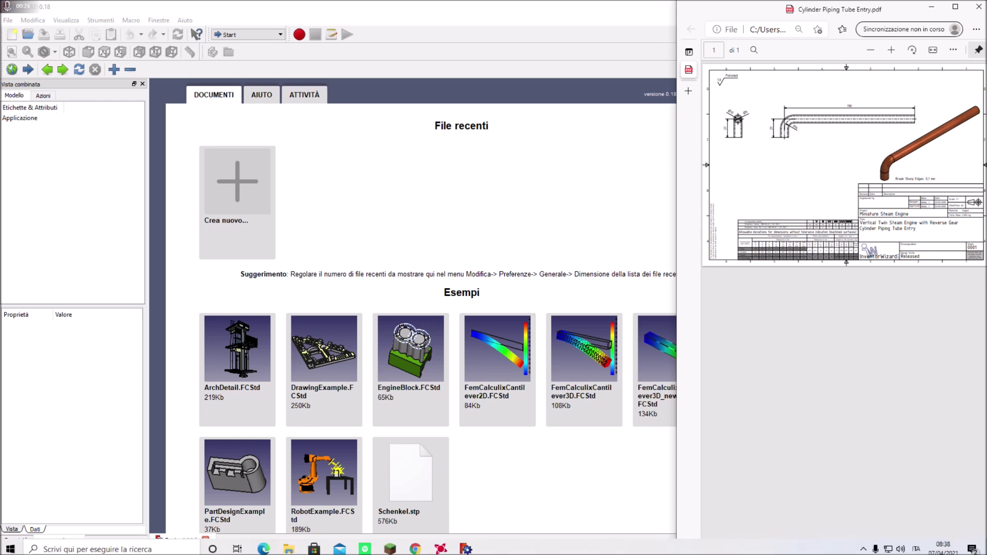
{"action": "mouse_move", "coordinate": [288, 546]}
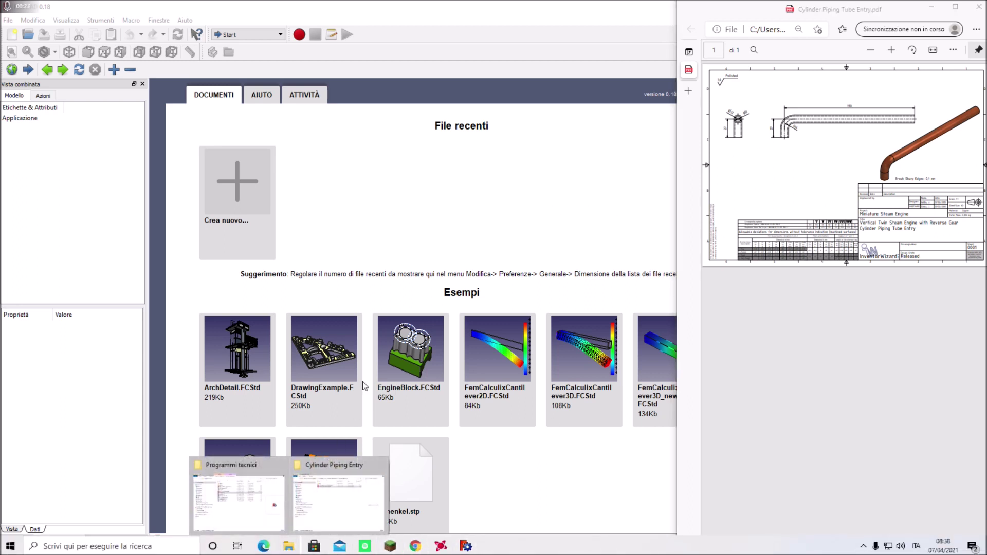
{"action": "left_click", "coordinate": [237, 501]}
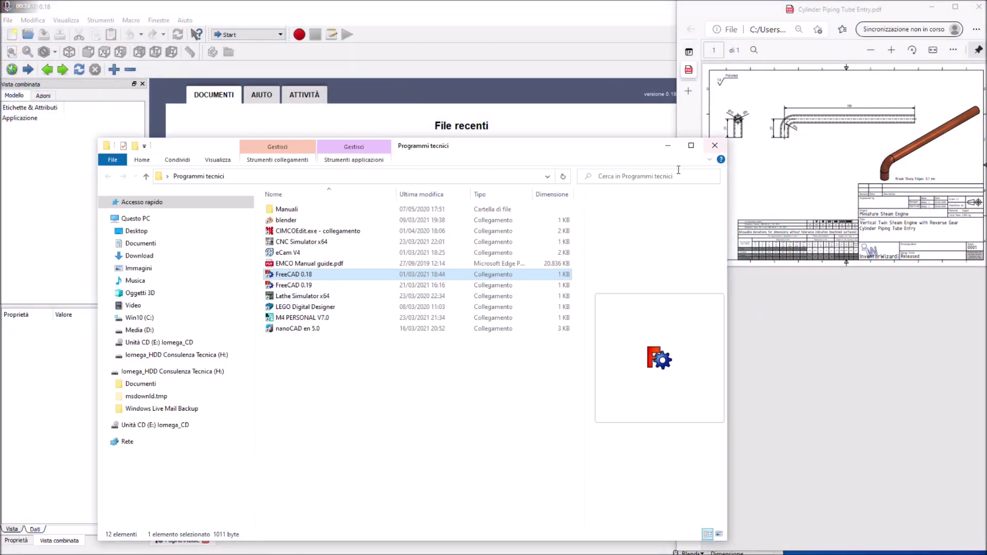
{"action": "left_click", "coordinate": [713, 146]}
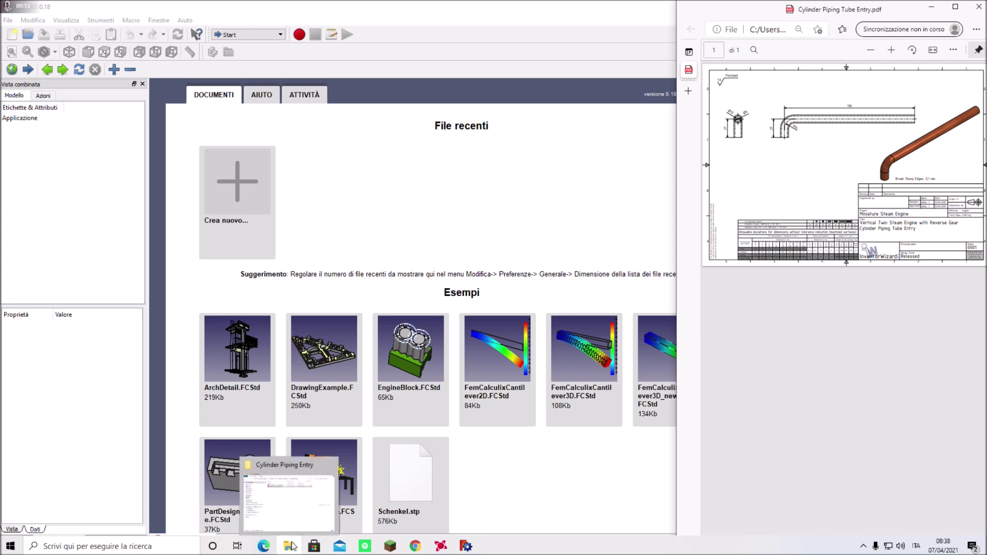
{"action": "left_click", "coordinate": [345, 547]}
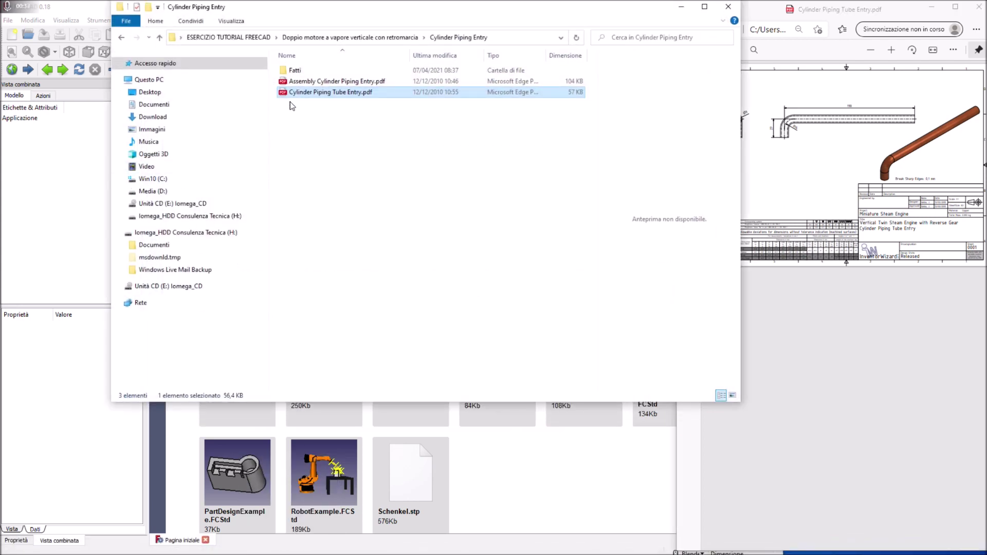
Copy the tube PDF's file name and open Assembly Cylinder Piping Entry.pdf
{"action": "key", "text": "F2"}
{"action": "right_click", "coordinate": [320, 91]}
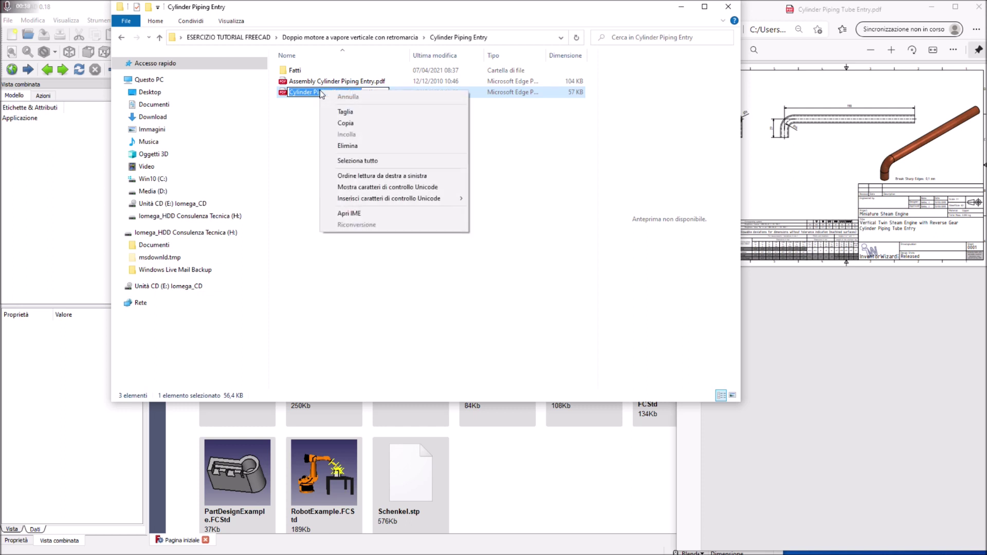
{"action": "left_click", "coordinate": [342, 128]}
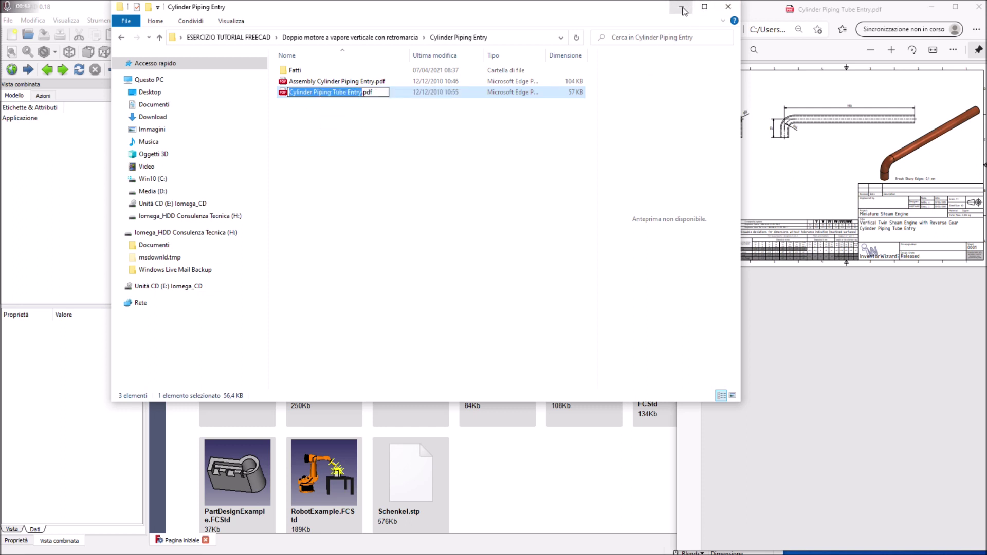
{"action": "double_click", "coordinate": [314, 82]}
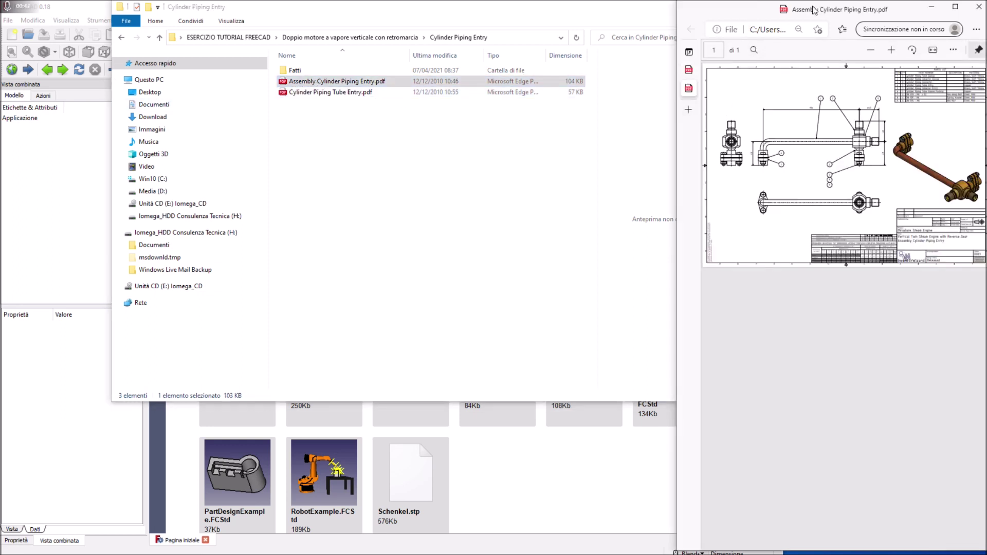
Maximize Edge and fit the assembly drawing to the page width
{"action": "double_click", "coordinate": [814, 9]}
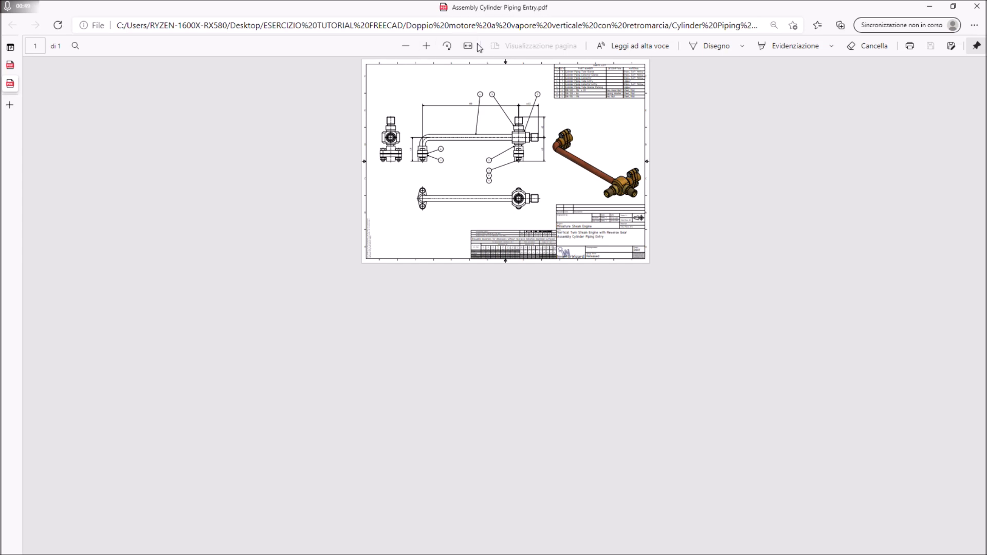
{"action": "left_click", "coordinate": [468, 46]}
{"action": "scroll", "coordinate": [579, 361], "scroll_direction": "down", "scroll_amount": 3}
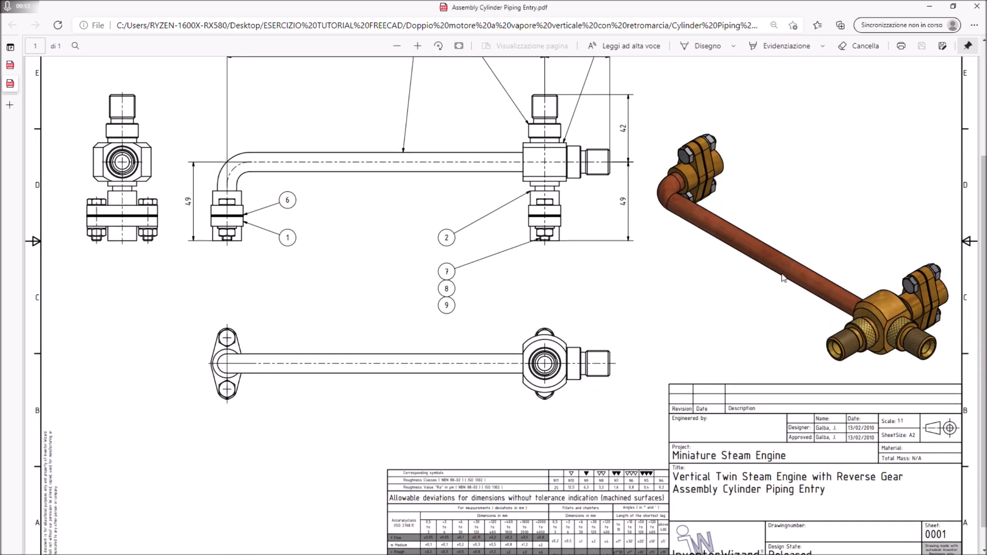
Show the Cylinder Piping Tube Entry drawing rotated and zoomed out to a whole page, in a restored window
{"action": "left_click", "coordinate": [16, 83]}
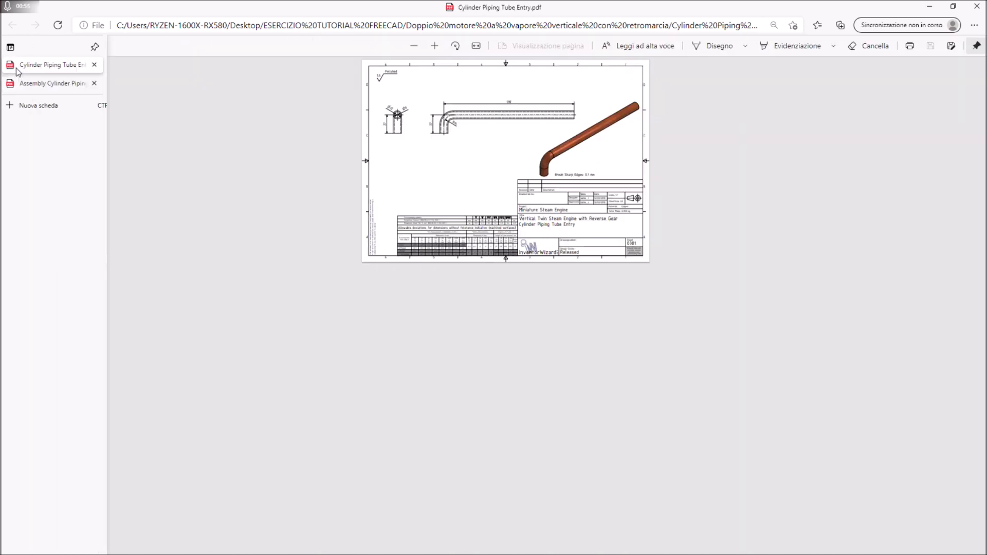
{"action": "left_click", "coordinate": [468, 46]}
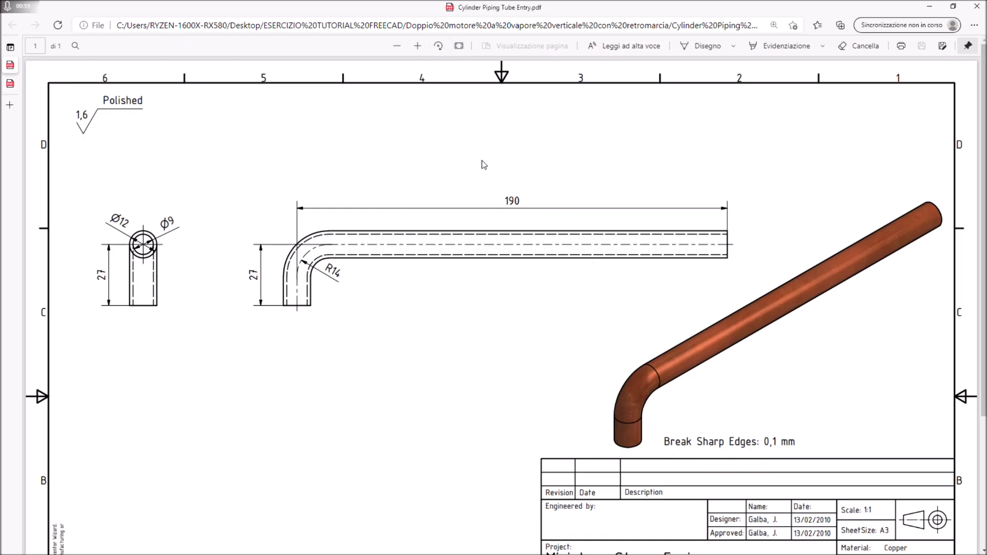
{"action": "left_click", "coordinate": [437, 51]}
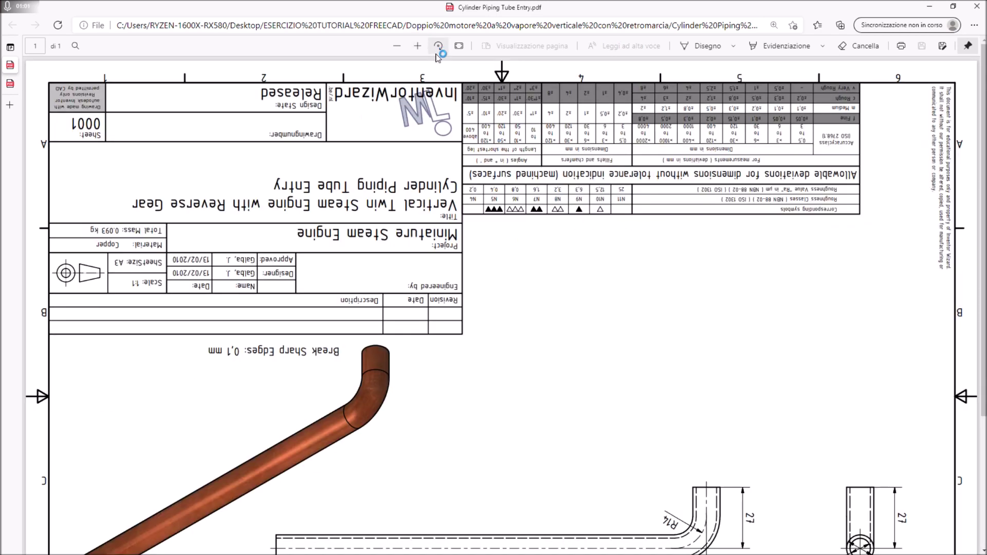
{"action": "left_click", "coordinate": [436, 50]}
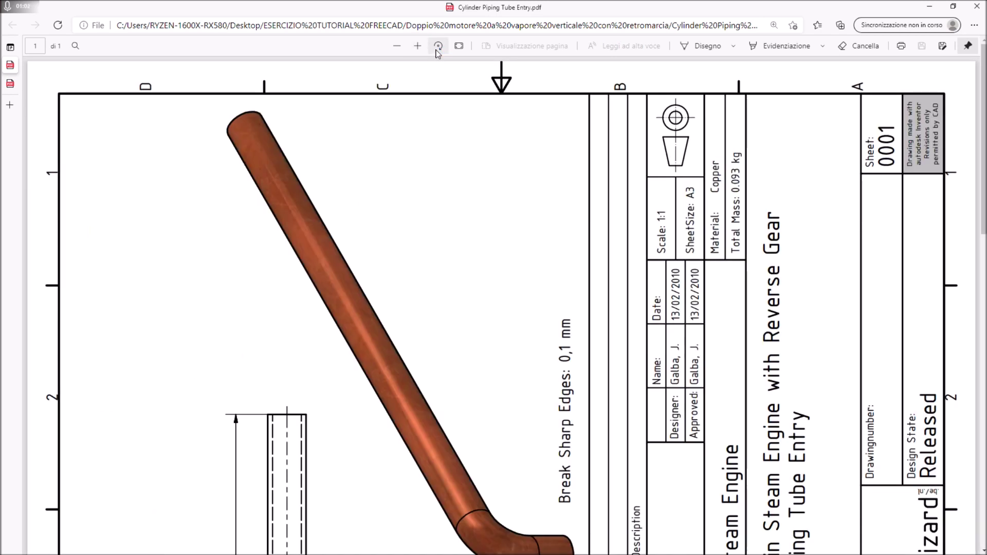
{"action": "left_click", "coordinate": [397, 48]}
{"action": "left_click", "coordinate": [397, 47]}
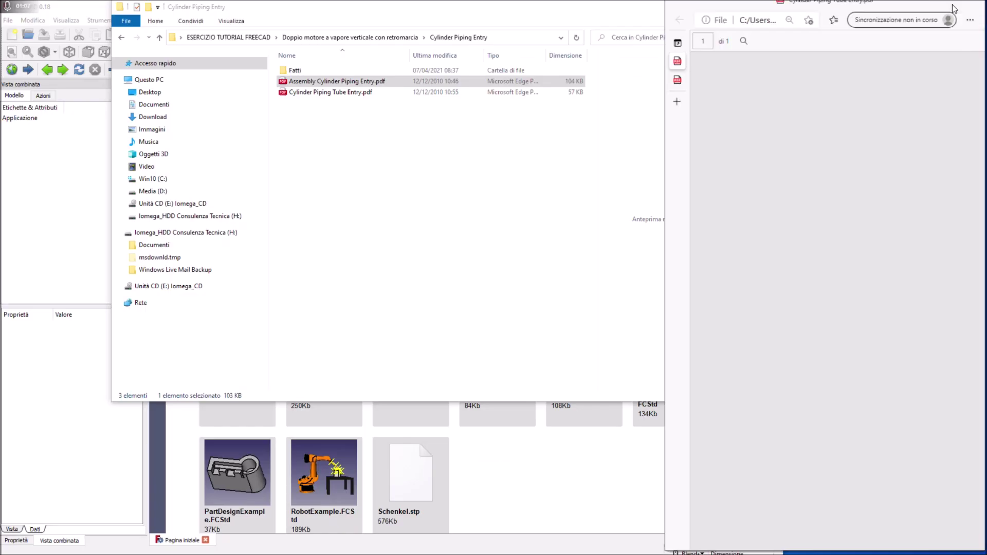
{"action": "left_click", "coordinate": [952, 7]}
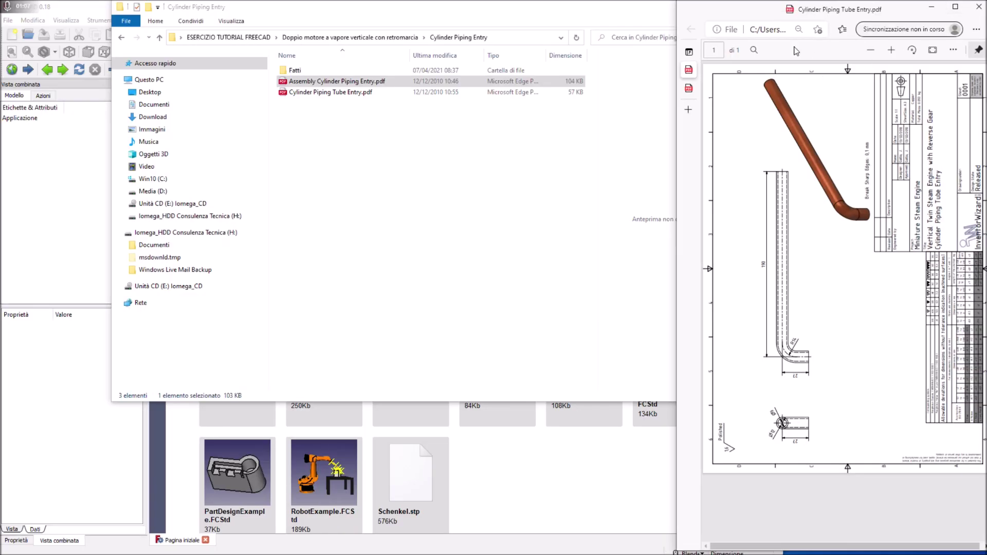
Move the Edge viewer to the right and minimize Explorer to reveal FreeCAD
{"action": "left_click_drag", "start_coordinate": [678, 10], "coordinate": [779, 11]}
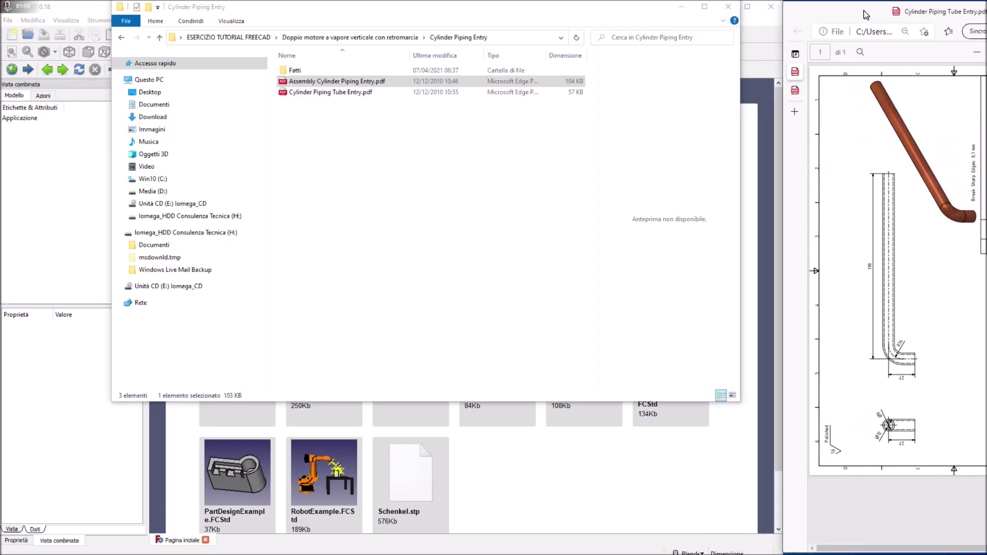
{"action": "left_click", "coordinate": [680, 7]}
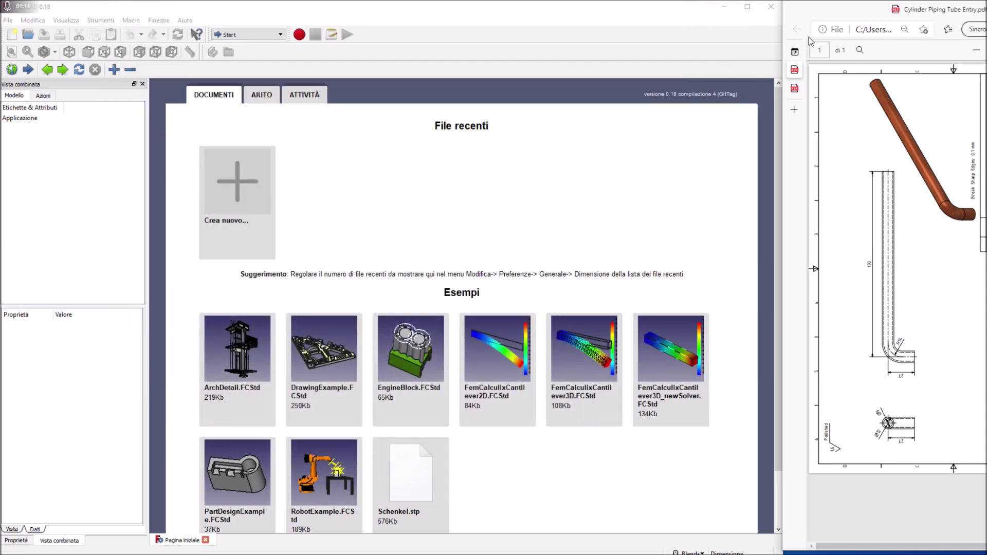
{"action": "left_click_drag", "start_coordinate": [814, 9], "coordinate": [819, 11]}
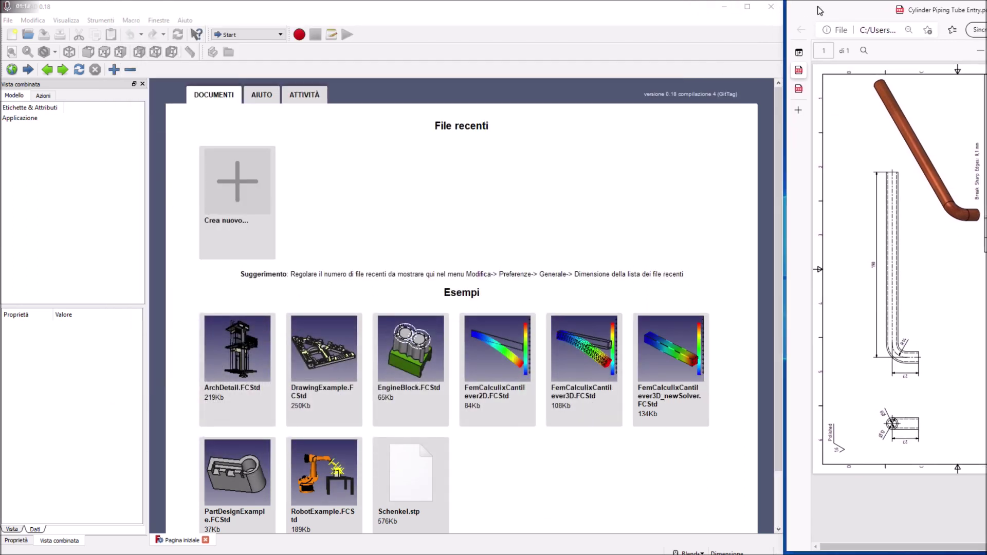
Create a new document and save it under the pasted name Cylinder Piping Tube Entry
{"action": "left_click", "coordinate": [249, 185]}
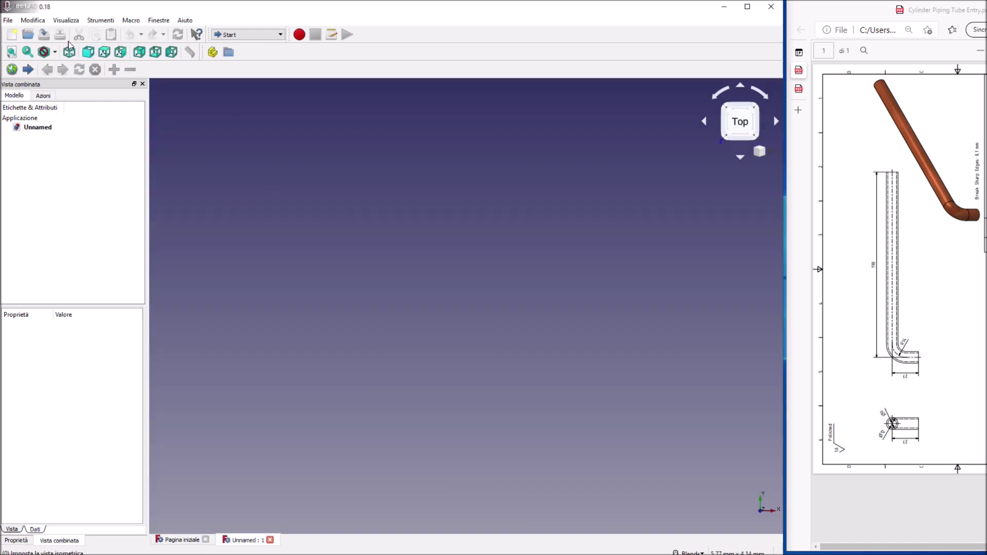
{"action": "left_click", "coordinate": [44, 34]}
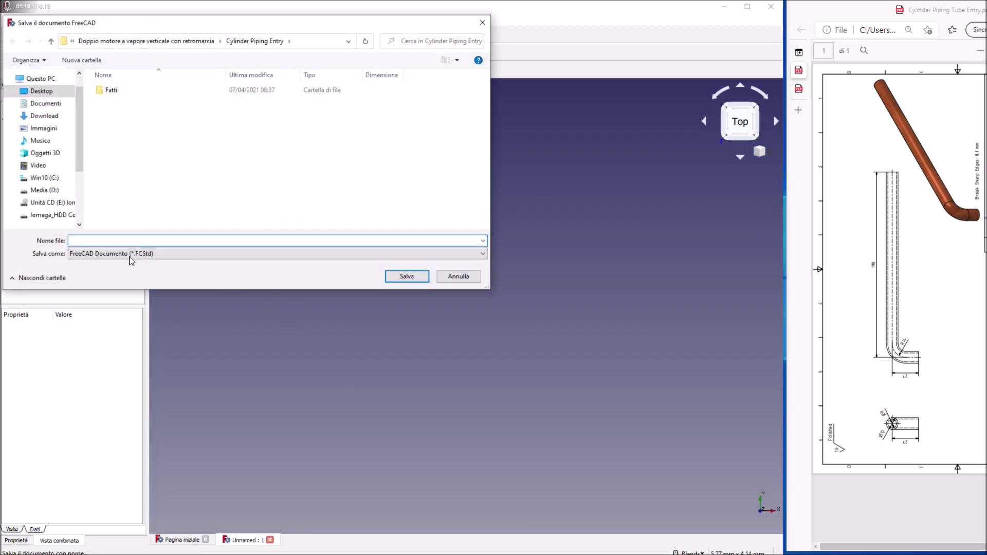
{"action": "right_click", "coordinate": [122, 243]}
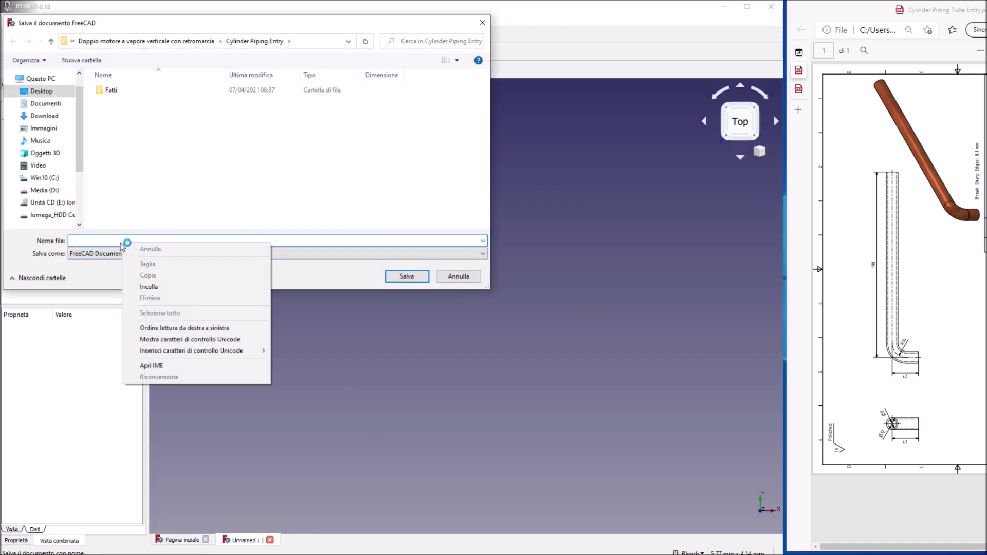
{"action": "left_click", "coordinate": [153, 287]}
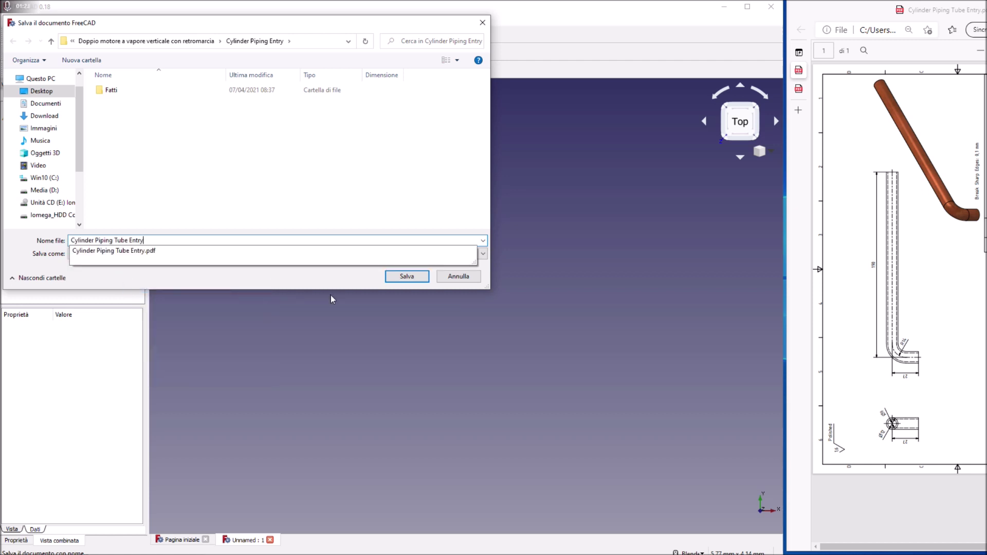
{"action": "left_click", "coordinate": [392, 276]}
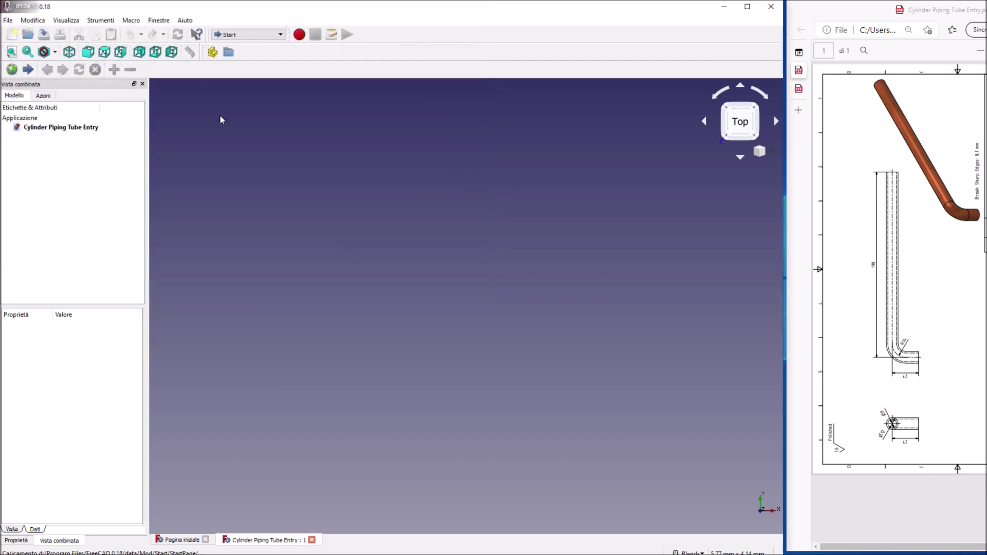
Turn on Visualizza > Origine degli assi to show the axis origin
{"action": "left_click", "coordinate": [35, 21]}
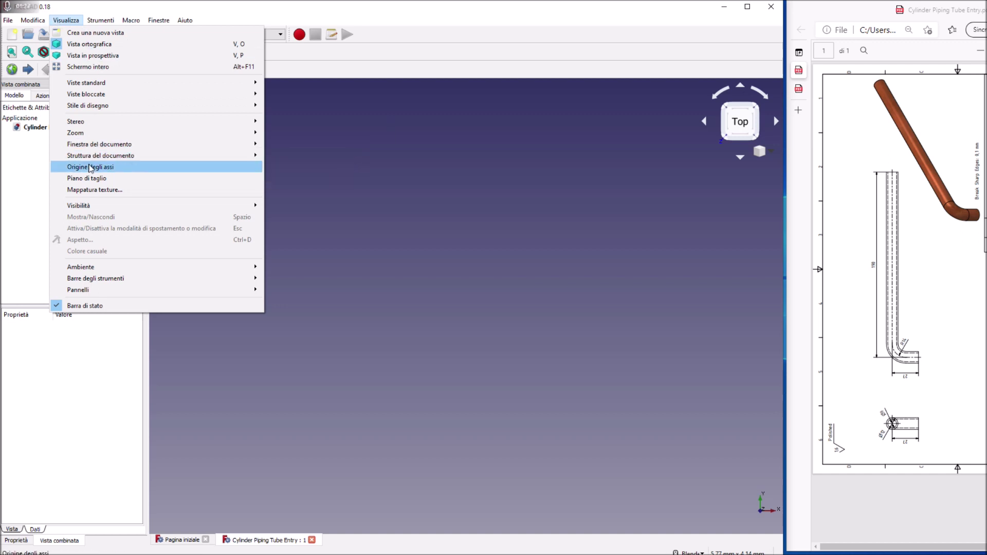
{"action": "left_click", "coordinate": [89, 168]}
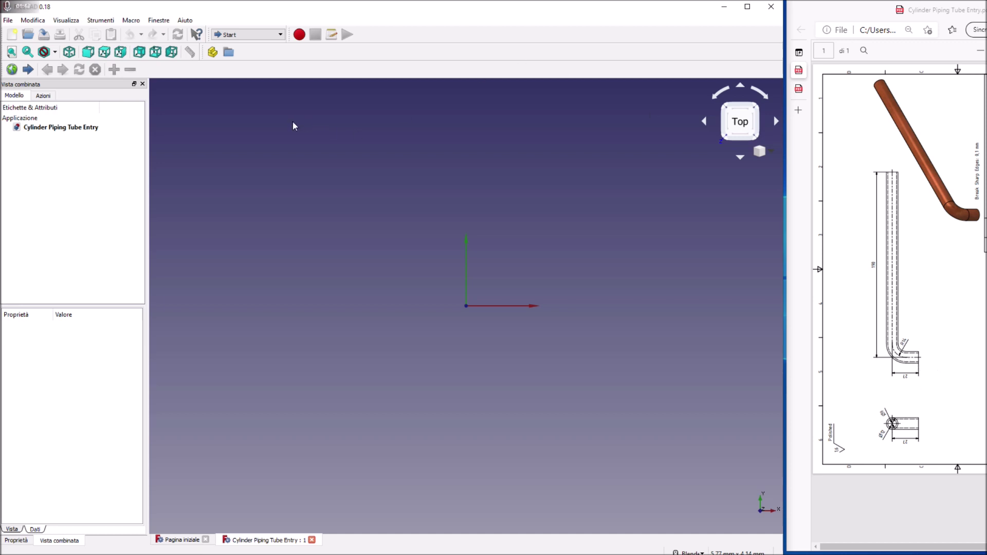
{"action": "left_click", "coordinate": [280, 36]}
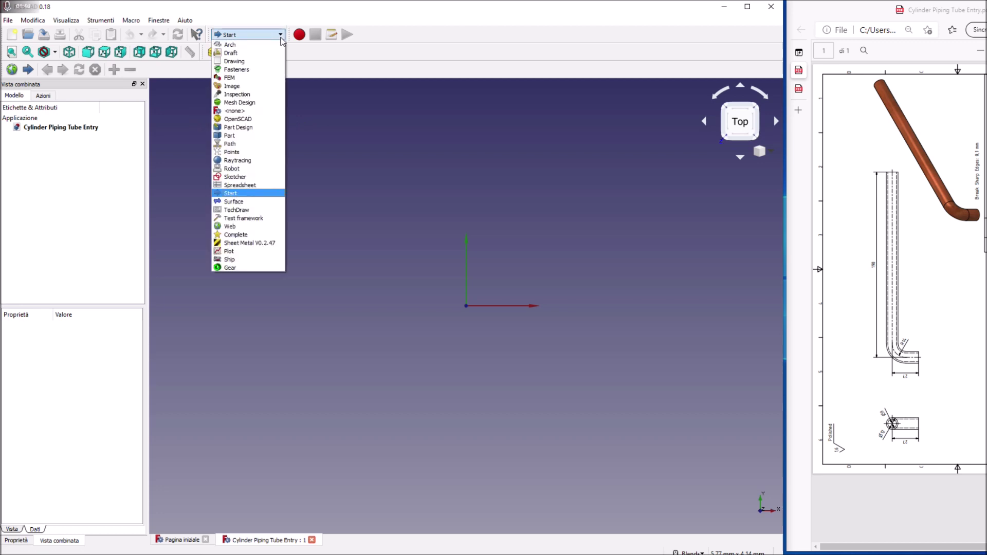
Settle on the Draft workbench, after briefly trying Part, and view the scene from the top
{"action": "left_click", "coordinate": [270, 54]}
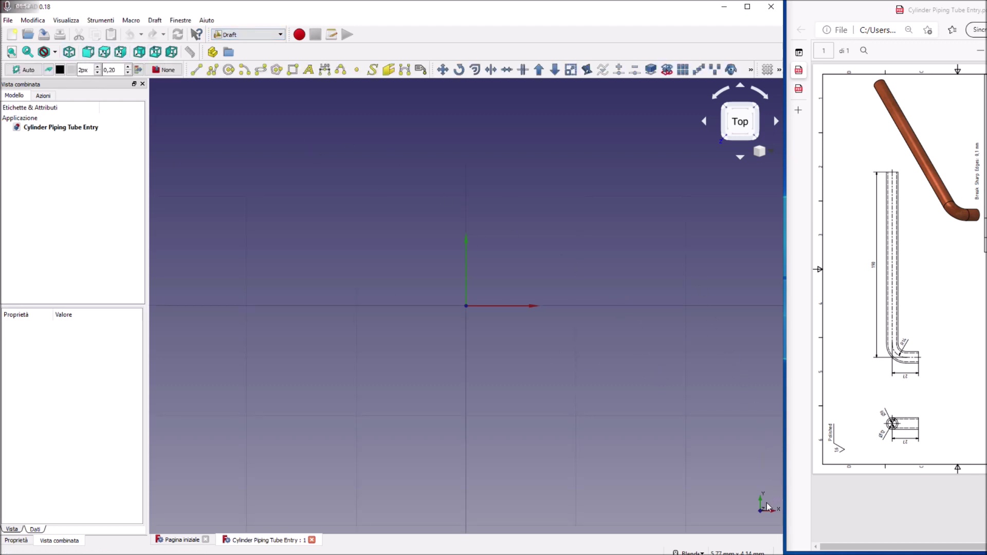
{"action": "left_click", "coordinate": [274, 36]}
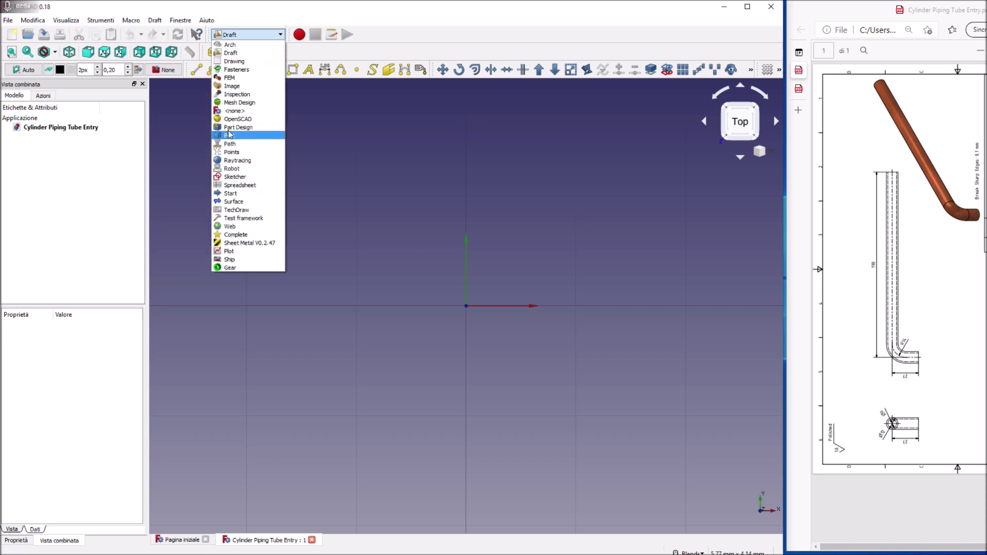
{"action": "left_click", "coordinate": [230, 135]}
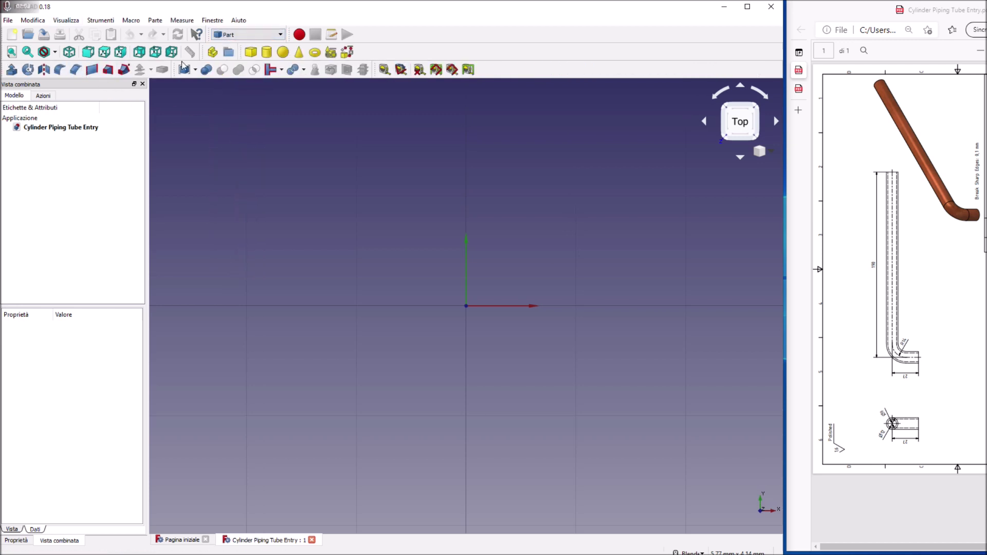
{"action": "left_click", "coordinate": [70, 52]}
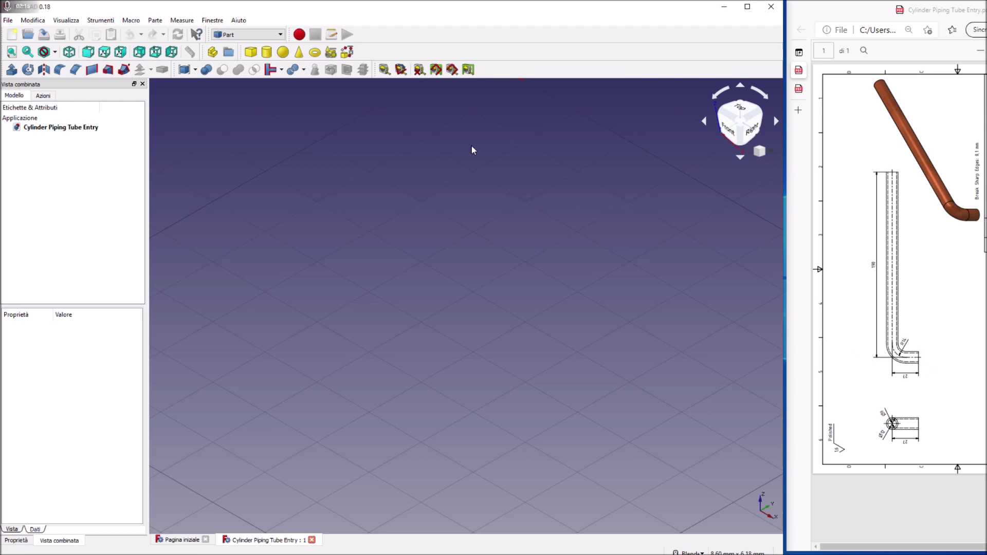
{"action": "left_click", "coordinate": [257, 34]}
{"action": "left_click", "coordinate": [258, 55]}
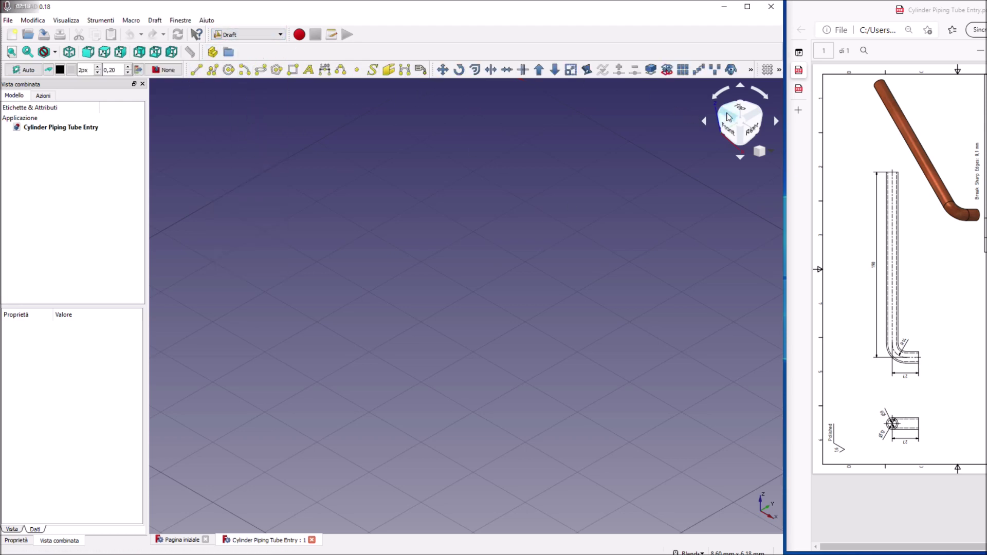
{"action": "left_click", "coordinate": [739, 109]}
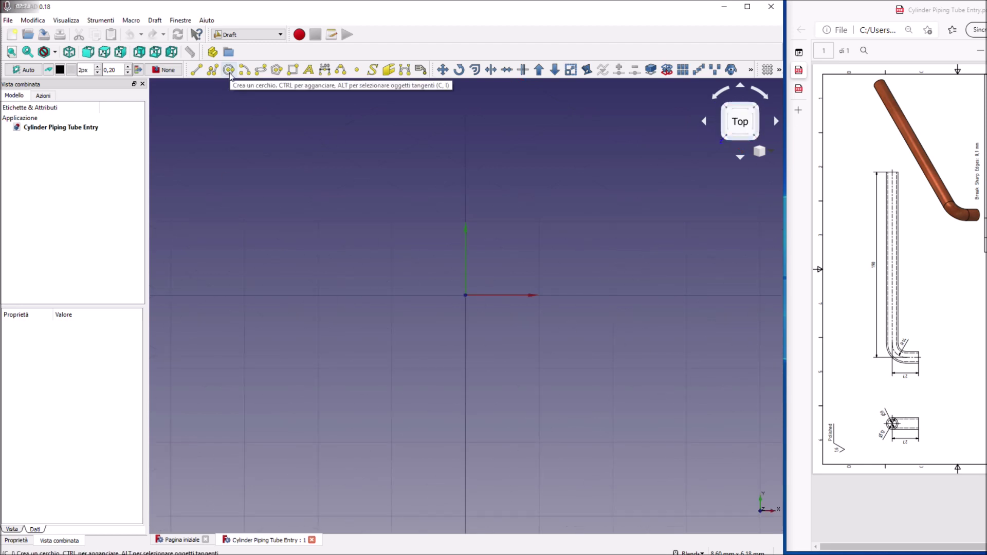
Draw a Draft circle of radius 6 centred at 0,0,0 and fit the view to it
{"action": "left_click", "coordinate": [229, 70]}
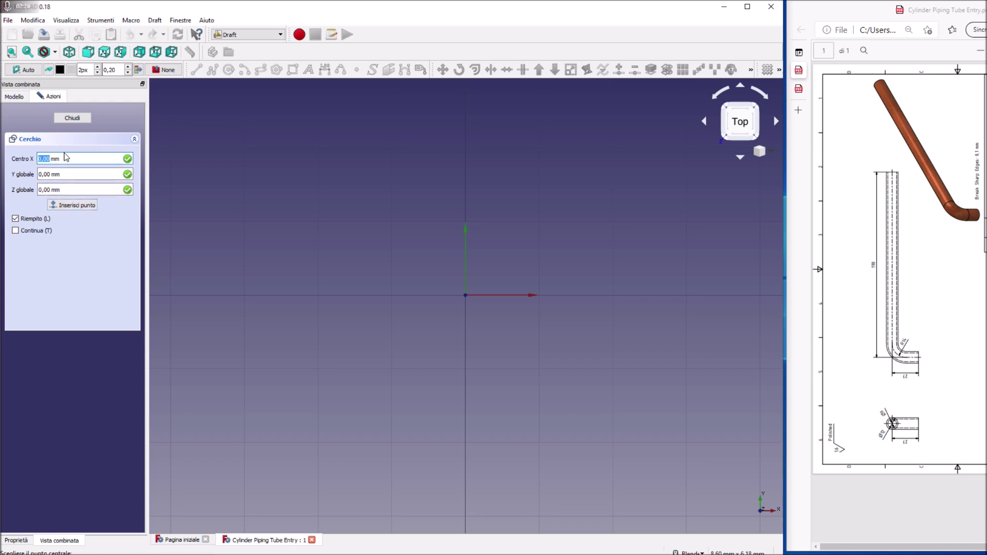
{"action": "left_click", "coordinate": [73, 205]}
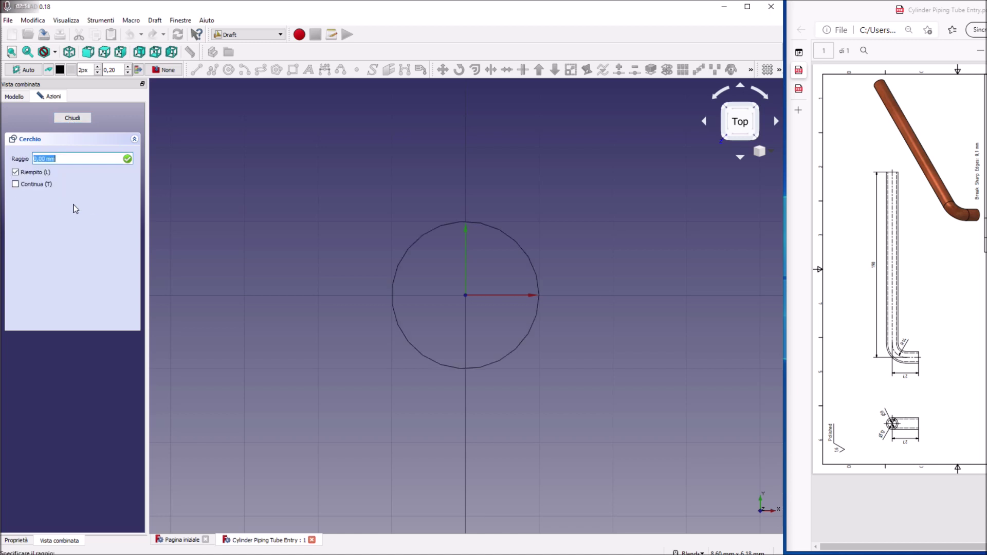
{"action": "type", "text": "6"}
{"action": "key", "text": "Return"}
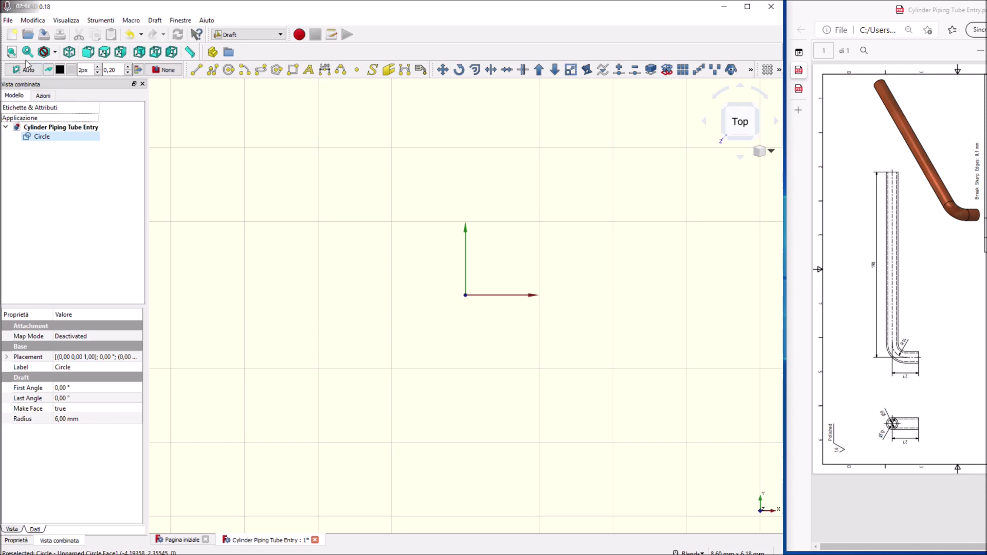
{"action": "left_click", "coordinate": [11, 52]}
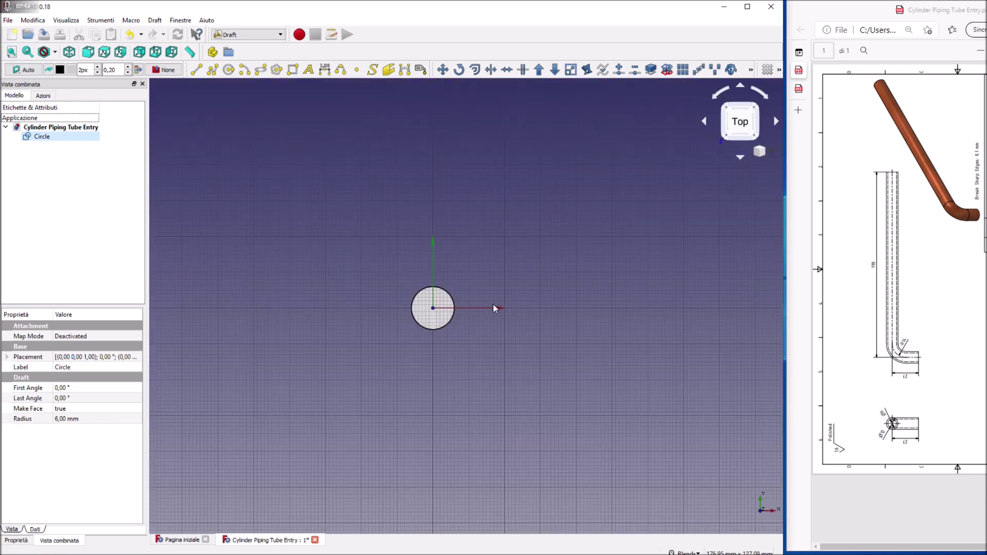
Copy and paste the Circle object in the tree, then select the new Circle001
{"action": "scroll", "coordinate": [492, 308], "scroll_direction": "up", "scroll_amount": 2}
{"action": "scroll", "coordinate": [480, 310], "scroll_direction": "up", "scroll_amount": 2}
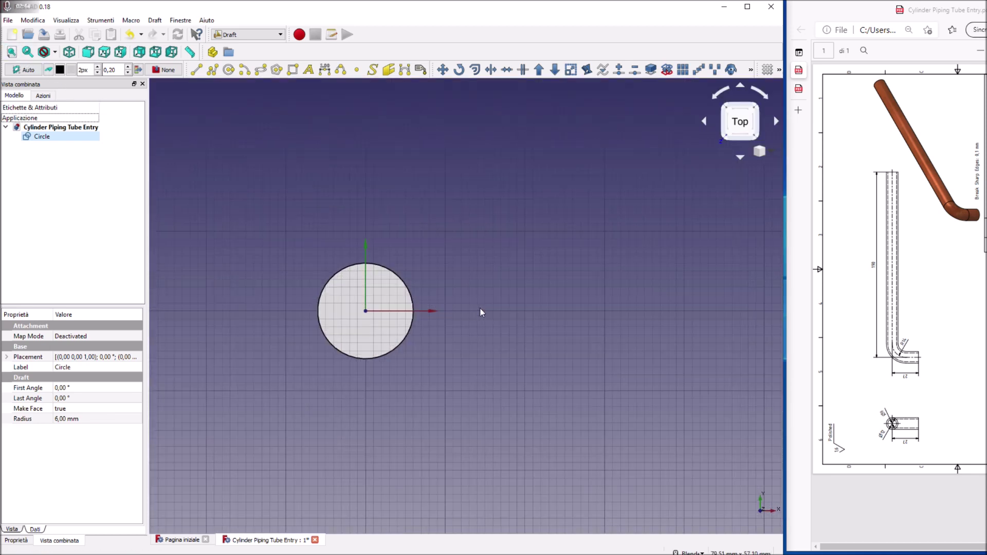
{"action": "right_click", "coordinate": [32, 140]}
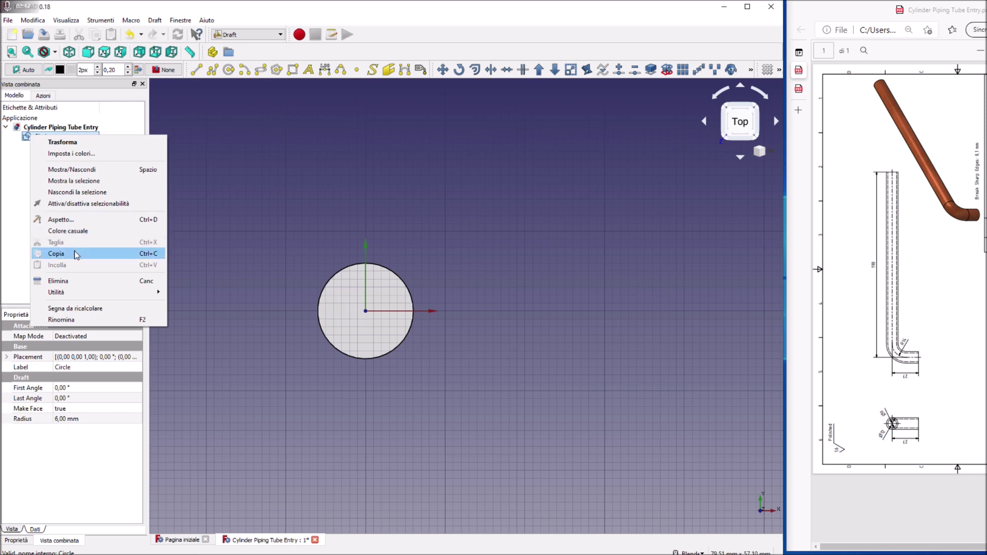
{"action": "left_click", "coordinate": [56, 254]}
{"action": "right_click", "coordinate": [46, 140]}
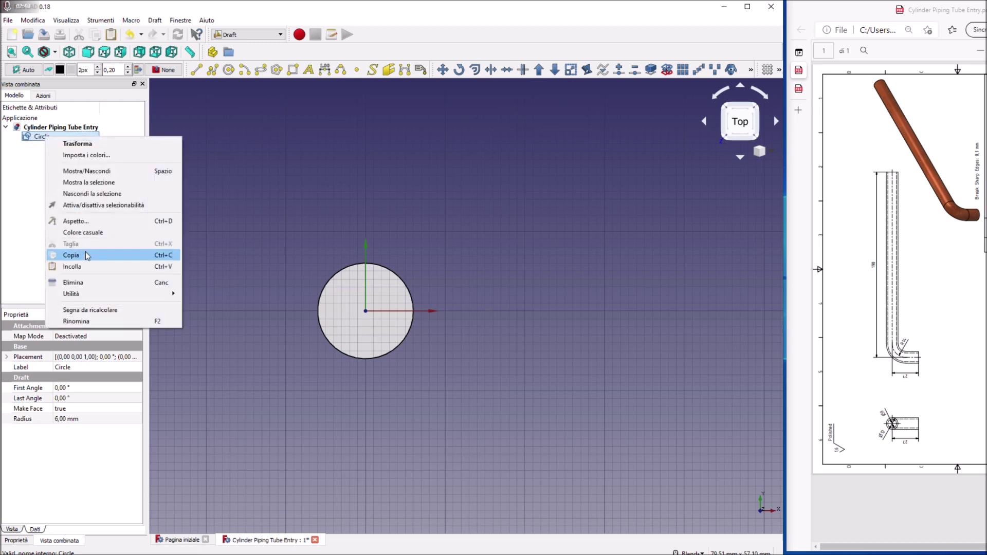
{"action": "left_click", "coordinate": [90, 265]}
{"action": "left_click", "coordinate": [43, 147]}
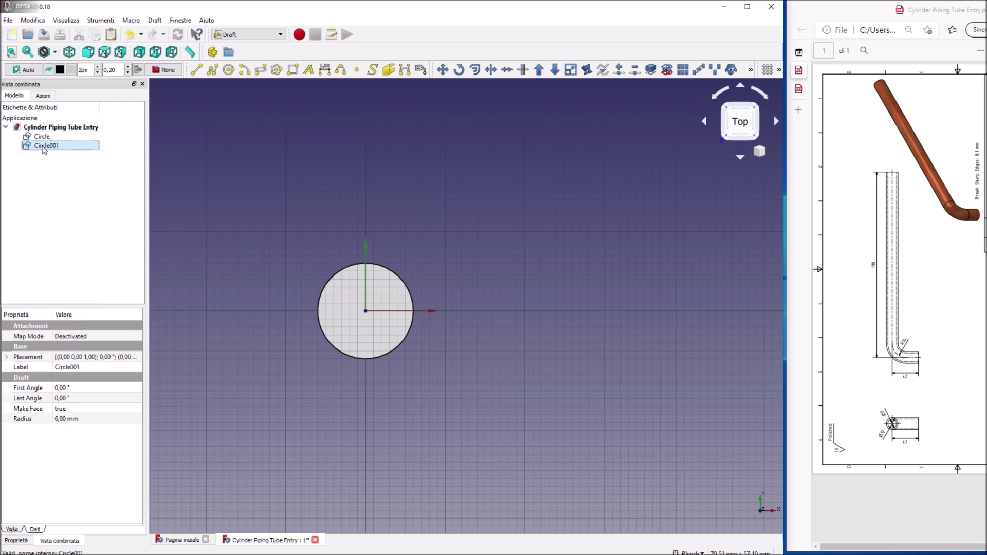
Set Circle001's Radius property to 4.5 mm, orbit to check, and return to top view
{"action": "left_click", "coordinate": [66, 419]}
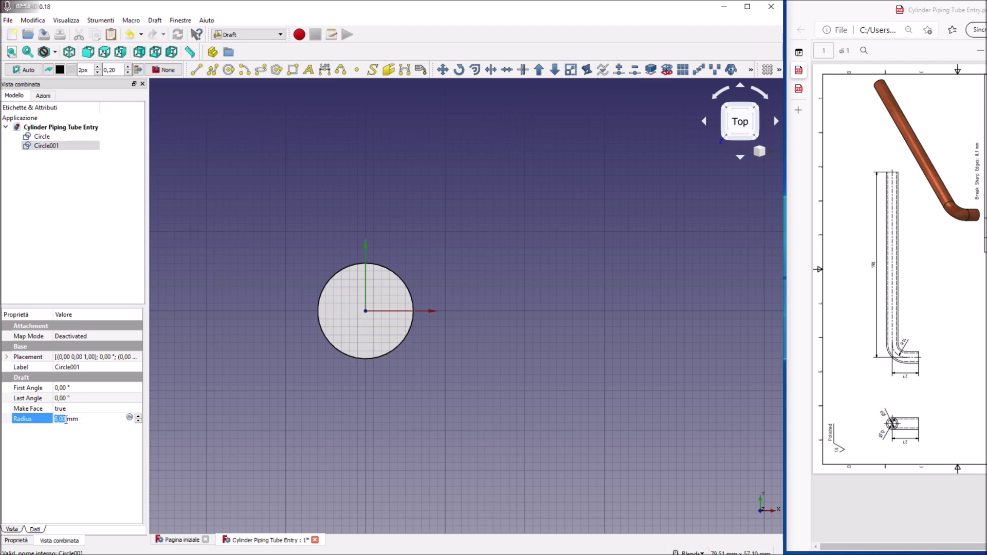
{"action": "type", "text": "4"}
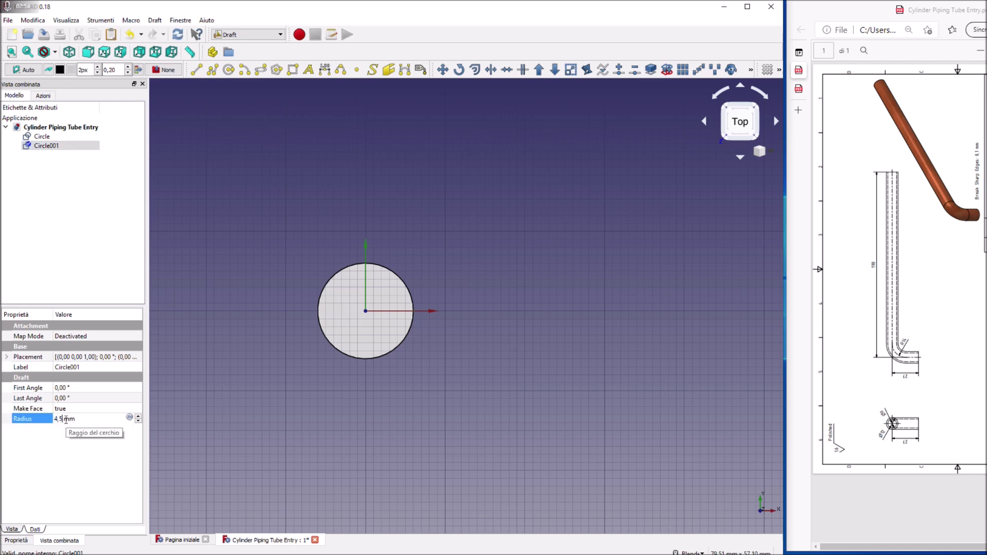
{"action": "key", "text": "Return"}
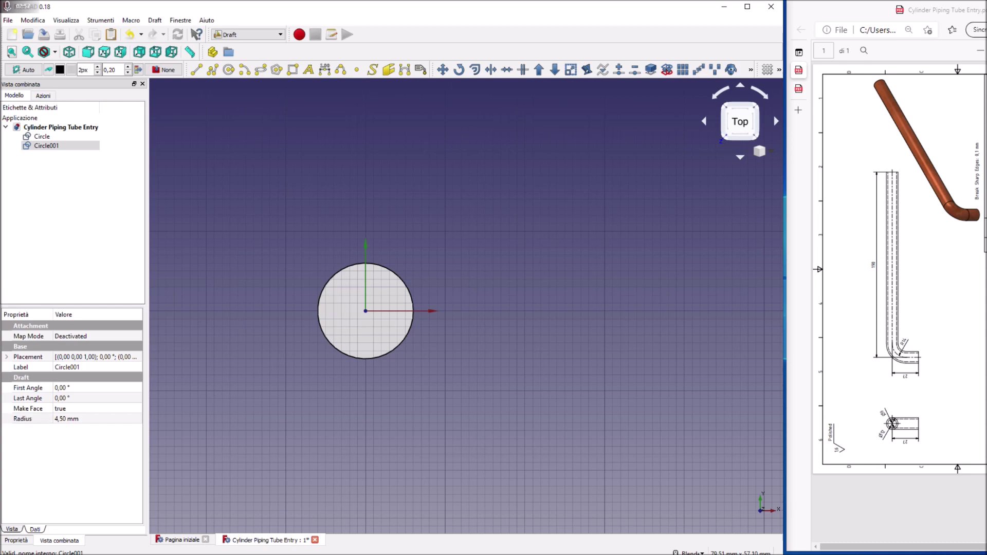
{"action": "middle_click_drag", "start_coordinate": [287, 329], "coordinate": [358, 323]}
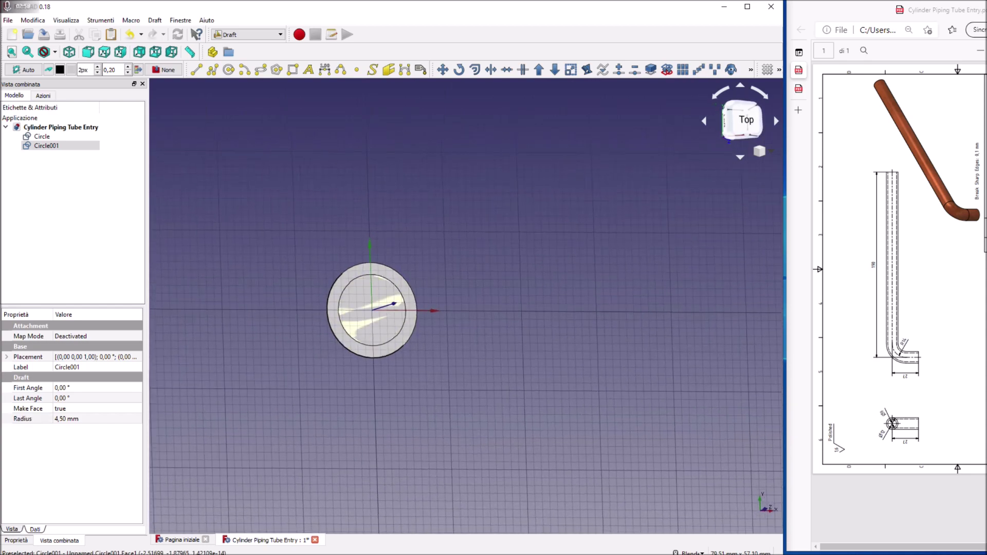
{"action": "mouse_move", "coordinate": [436, 391]}
{"action": "middle_mouse_down"}
{"action": "mouse_move", "coordinate": [372, 336]}
{"action": "mouse_move", "coordinate": [373, 287]}
{"action": "middle_mouse_up"}
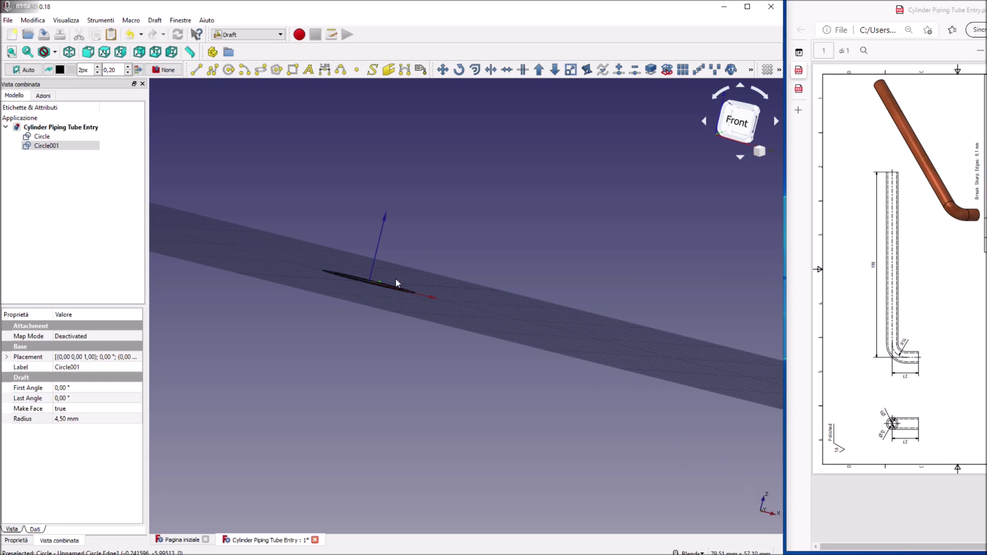
{"action": "key", "text": "2"}
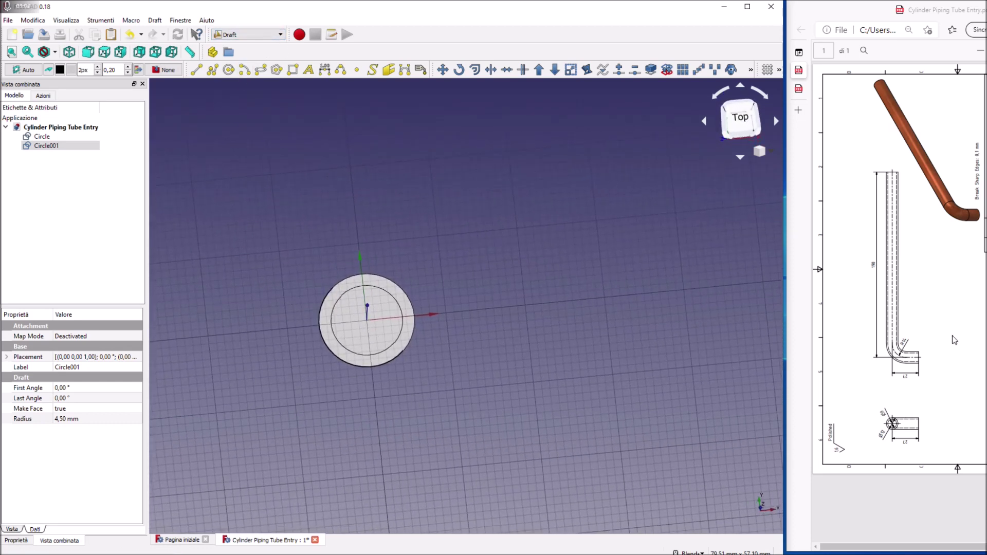
{"action": "left_click", "coordinate": [248, 35]}
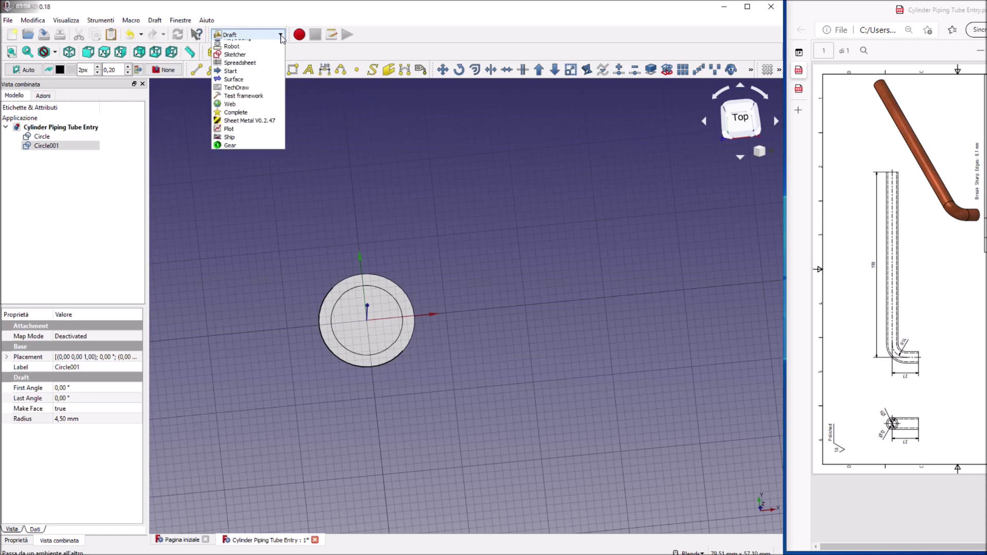
In the Sketcher workbench, create a new sketch using the ObjectXZ attachment method
{"action": "left_click", "coordinate": [222, 176]}
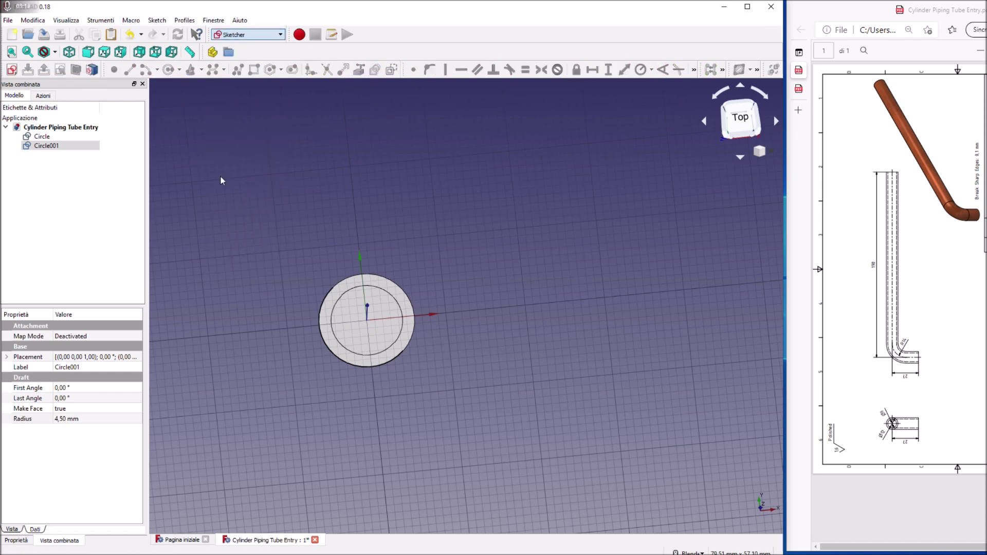
{"action": "left_click", "coordinate": [10, 72]}
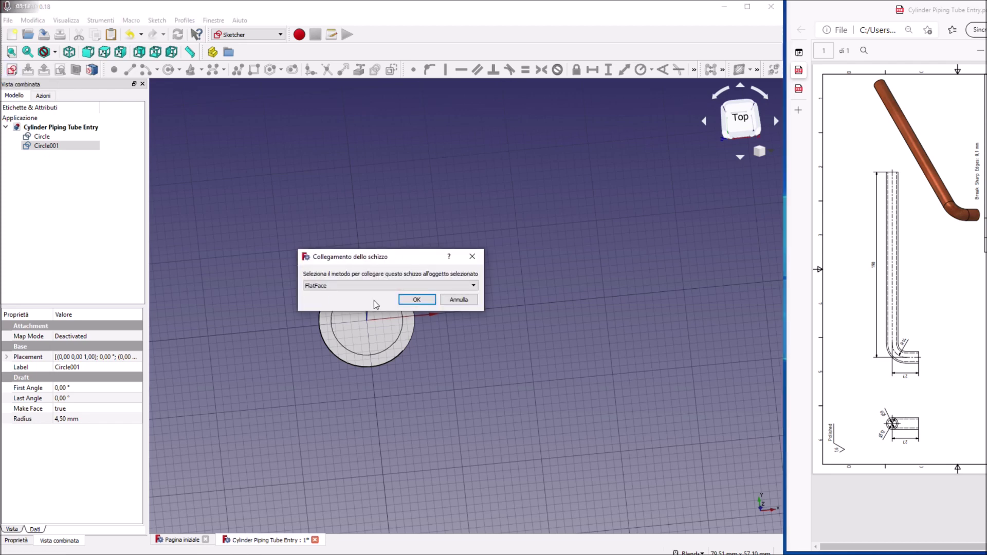
{"action": "left_click", "coordinate": [400, 286]}
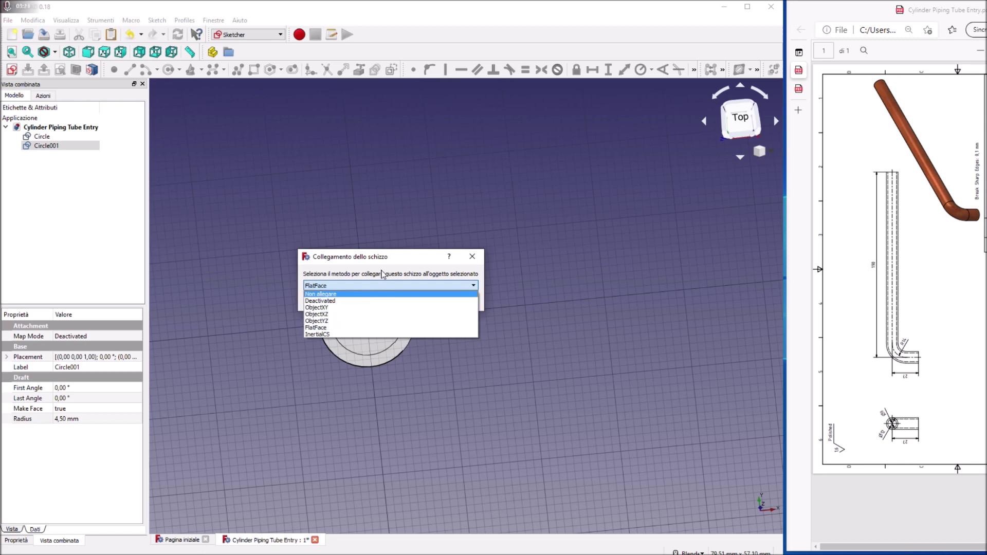
{"action": "left_click", "coordinate": [332, 314]}
{"action": "left_click", "coordinate": [405, 302]}
{"action": "scroll", "coordinate": [452, 297], "scroll_direction": "down", "scroll_amount": 2}
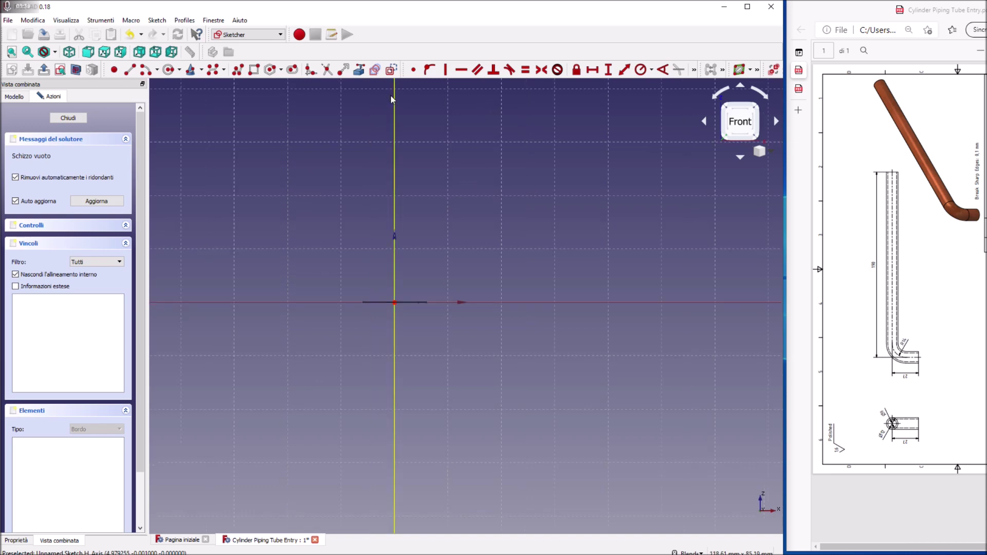
Draw a vertical line up from the origin, then a long horizontal line right from its top
{"action": "left_click", "coordinate": [128, 73]}
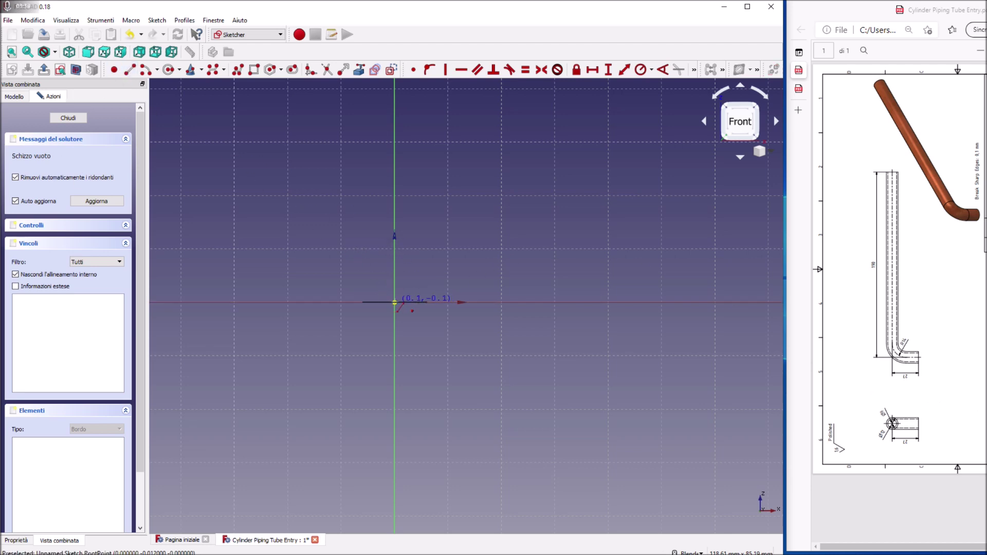
{"action": "scroll", "coordinate": [395, 302], "scroll_direction": "up", "scroll_amount": 5}
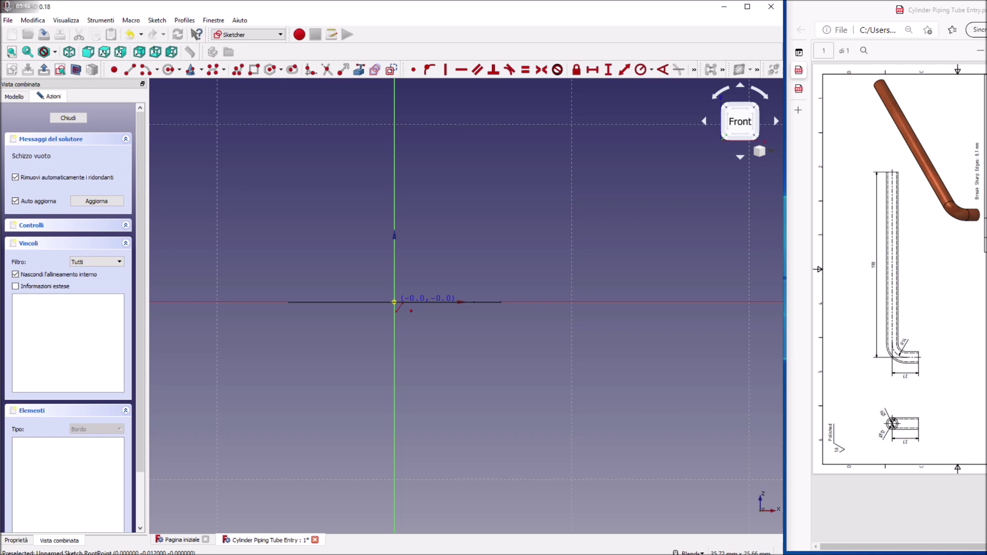
{"action": "left_click", "coordinate": [393, 303]}
{"action": "scroll", "coordinate": [394, 304], "scroll_direction": "down", "scroll_amount": 8}
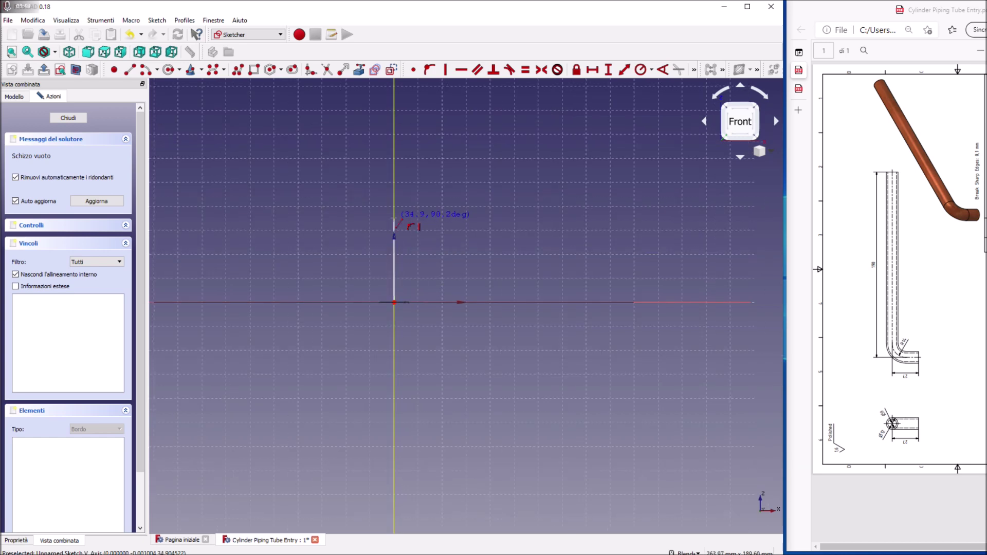
{"action": "left_click", "coordinate": [394, 219]}
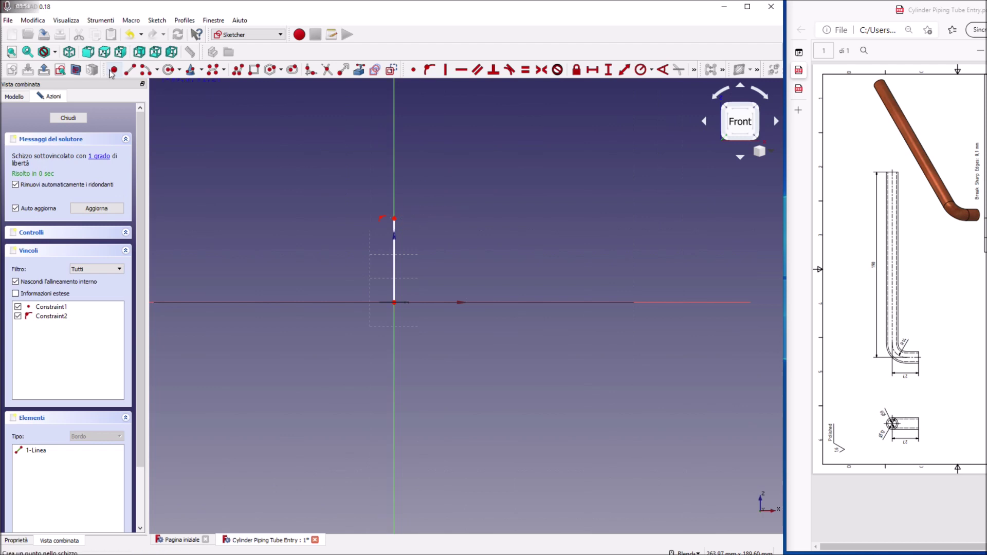
{"action": "left_click", "coordinate": [393, 218]}
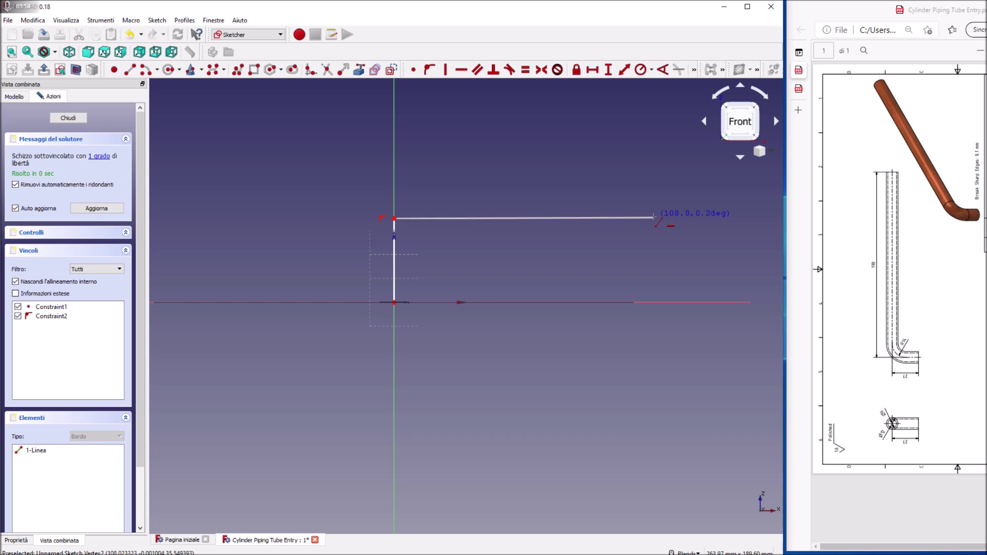
{"action": "left_click", "coordinate": [647, 215]}
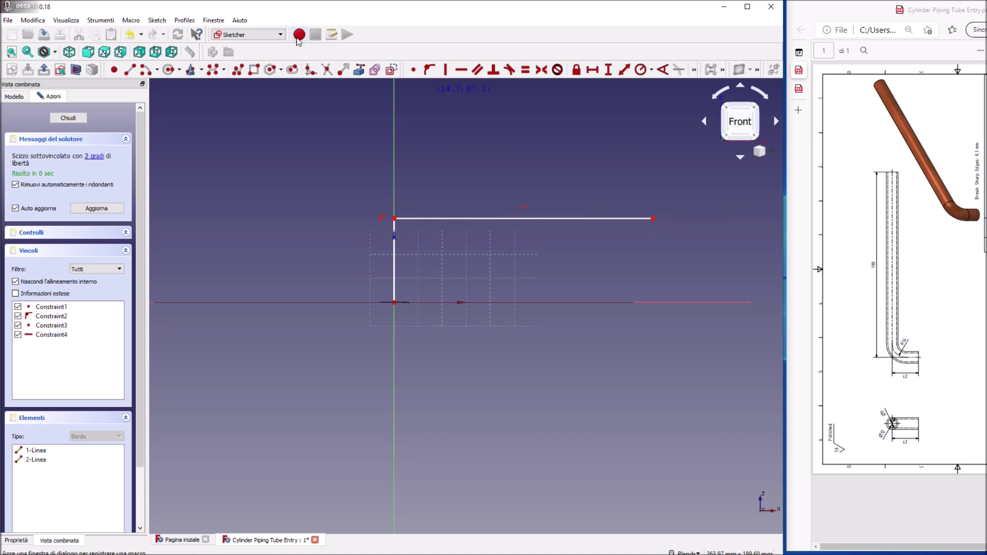
{"action": "left_click", "coordinate": [314, 71]}
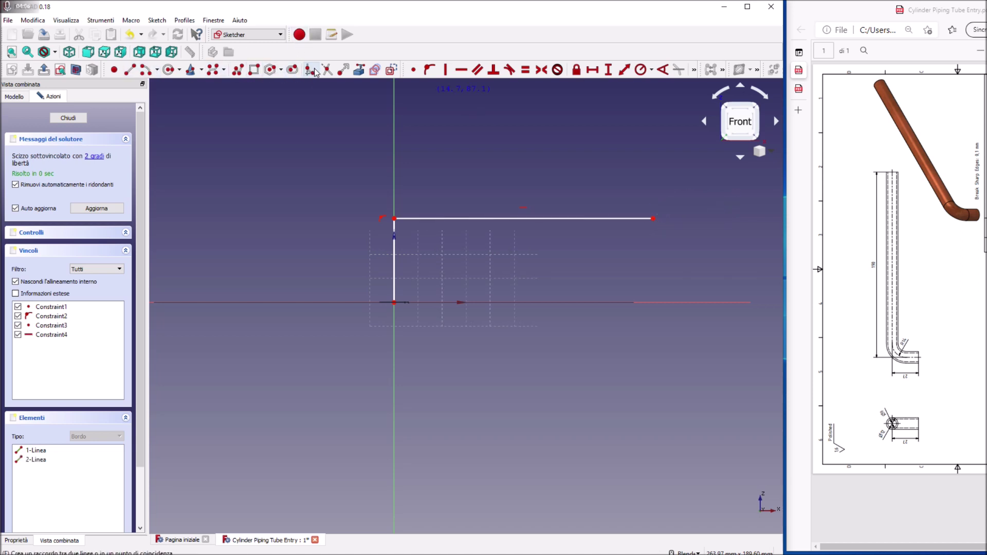
Fillet the corner between the horizontal and vertical lines and add a 13 mm vertical distance
{"action": "left_click", "coordinate": [424, 226]}
{"action": "left_click", "coordinate": [394, 242]}
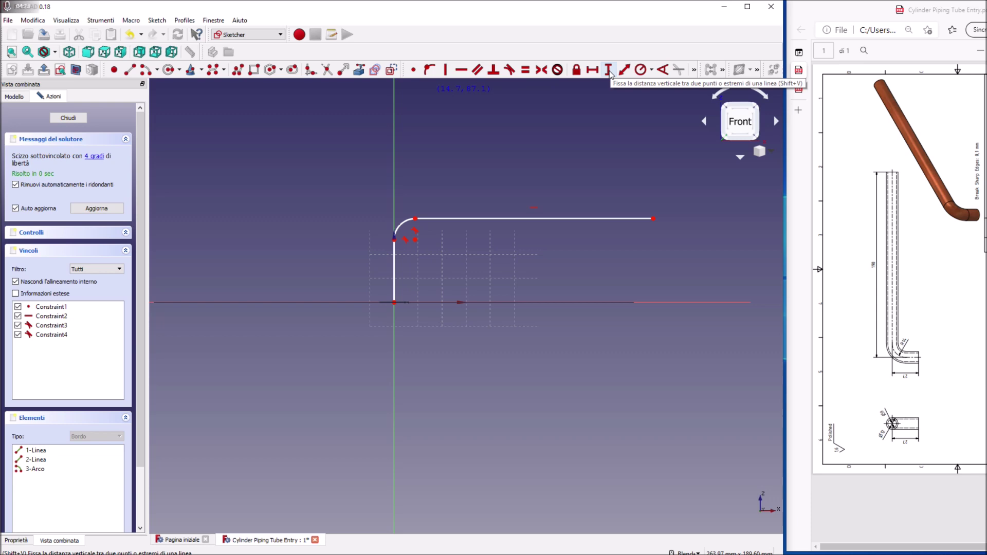
{"action": "left_click", "coordinate": [609, 74]}
{"action": "left_click", "coordinate": [394, 283]}
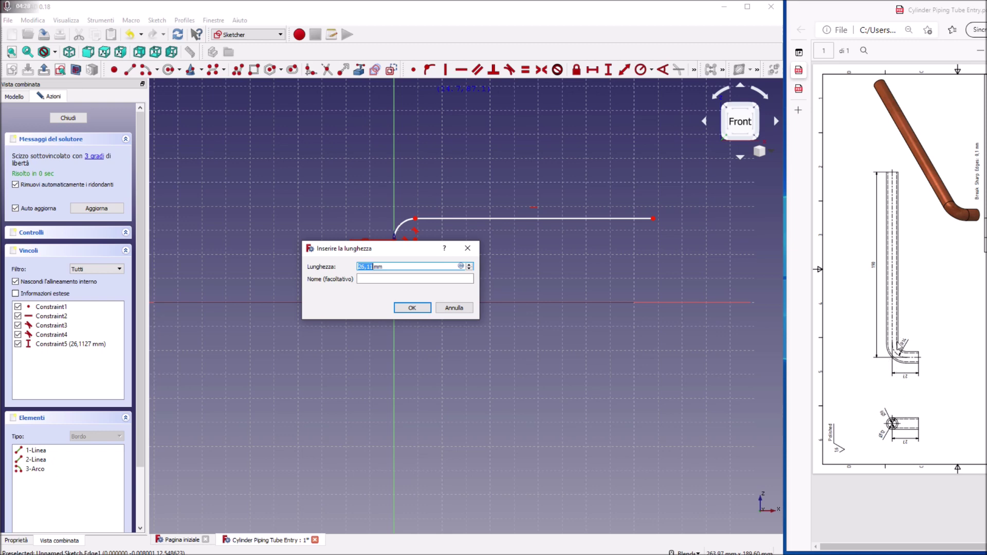
{"action": "type", "text": "13"}
{"action": "key", "text": "Return"}
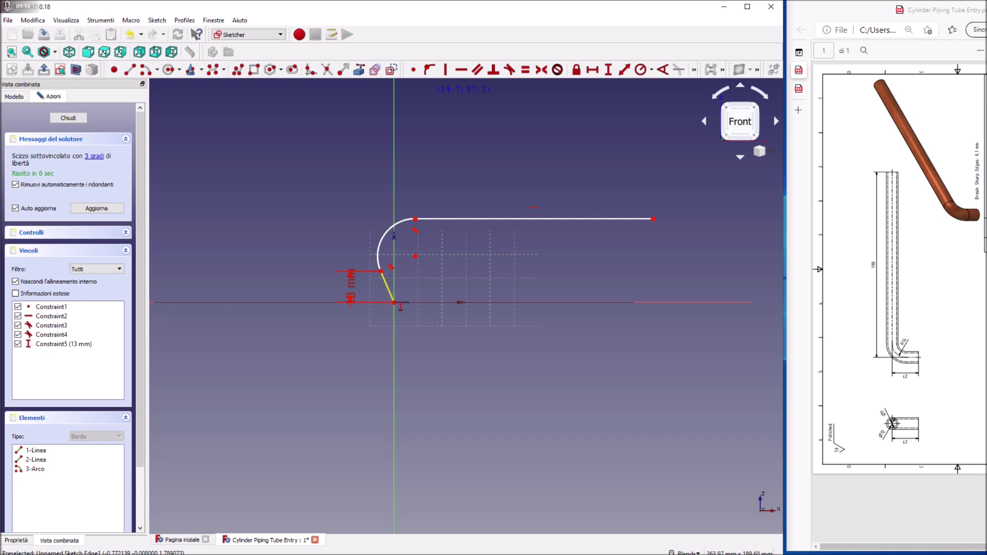
{"action": "left_click", "coordinate": [33, 21]}
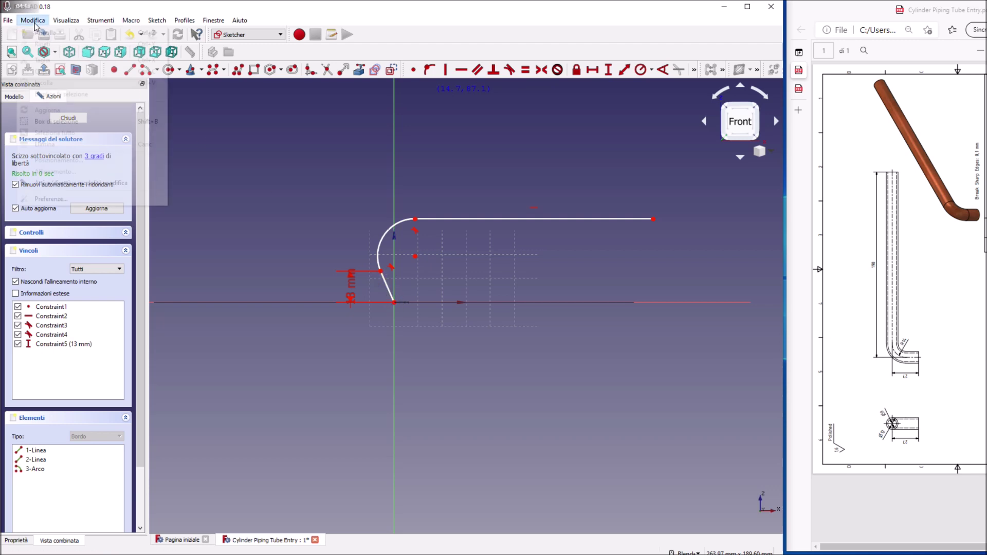
Undo the 13 mm constraint and fix a 90° angle between the horizontal and vertical lines
{"action": "left_click", "coordinate": [41, 32]}
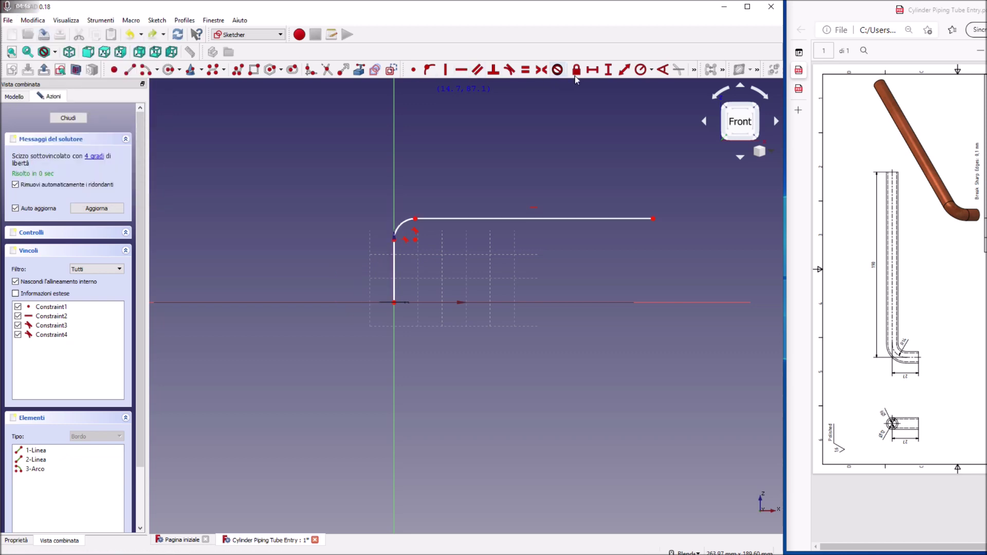
{"action": "left_click", "coordinate": [661, 71]}
{"action": "left_click", "coordinate": [498, 219]}
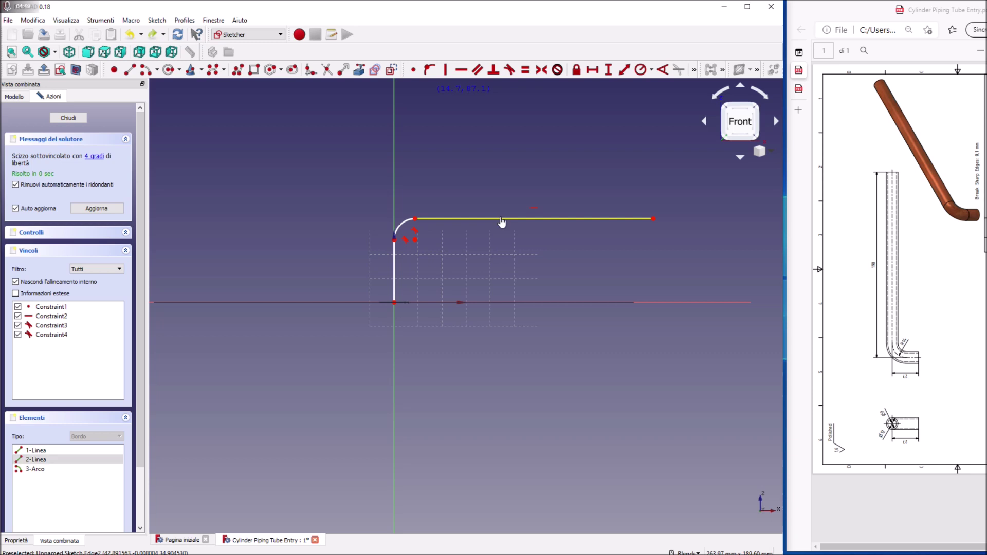
{"action": "left_click", "coordinate": [393, 267]}
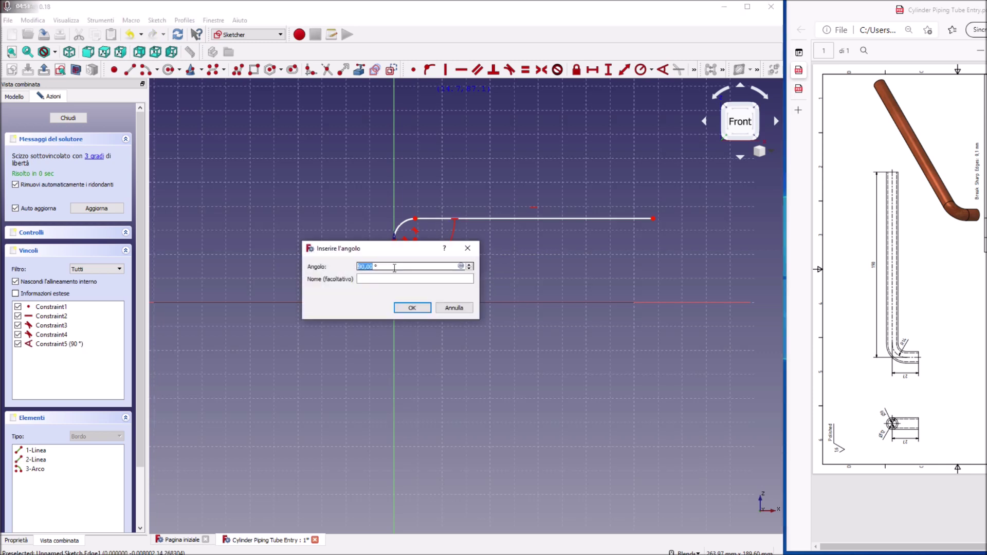
{"action": "left_click", "coordinate": [411, 308]}
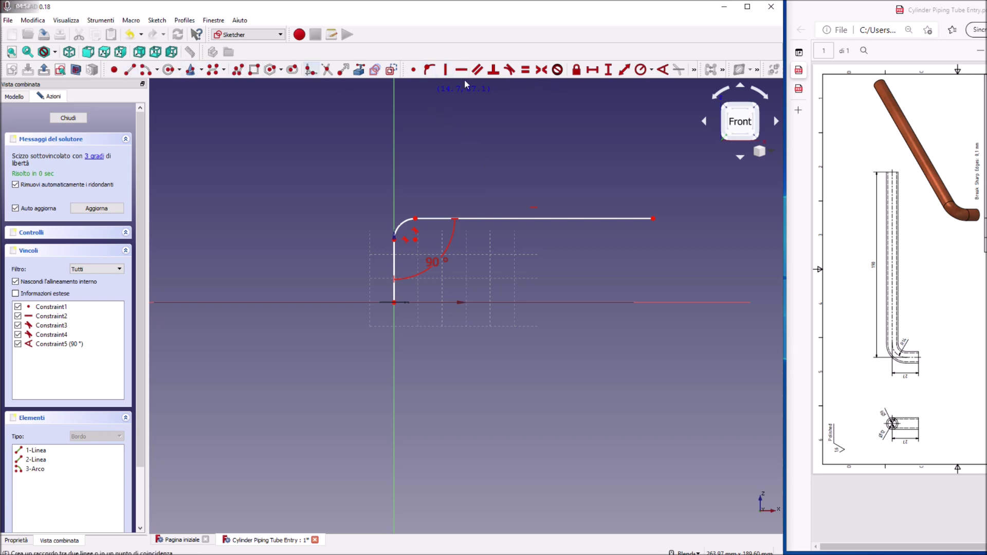
Constrain the vertical line to a 13 mm length
{"action": "left_click", "coordinate": [603, 75]}
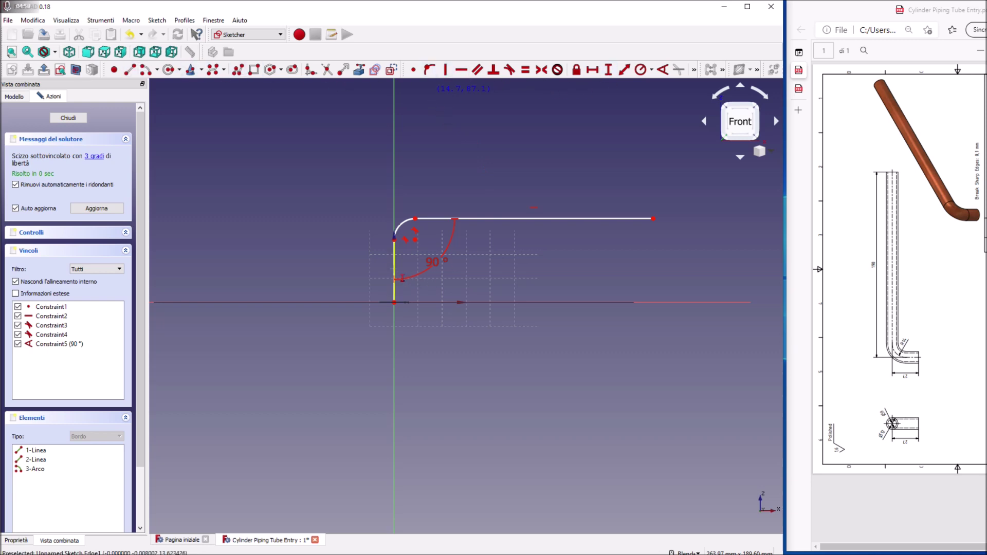
{"action": "left_click", "coordinate": [394, 269]}
{"action": "type", "text": "13"}
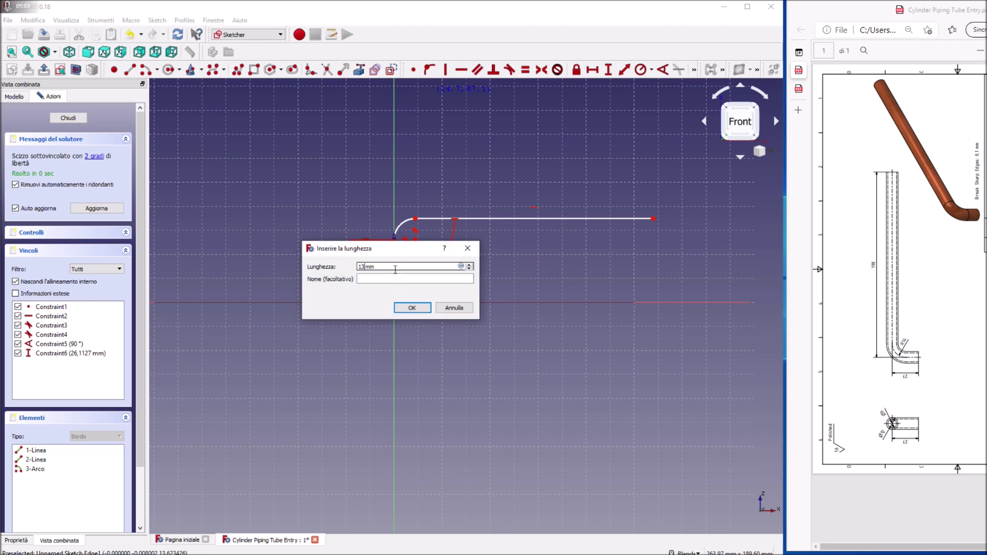
{"action": "left_click", "coordinate": [405, 311]}
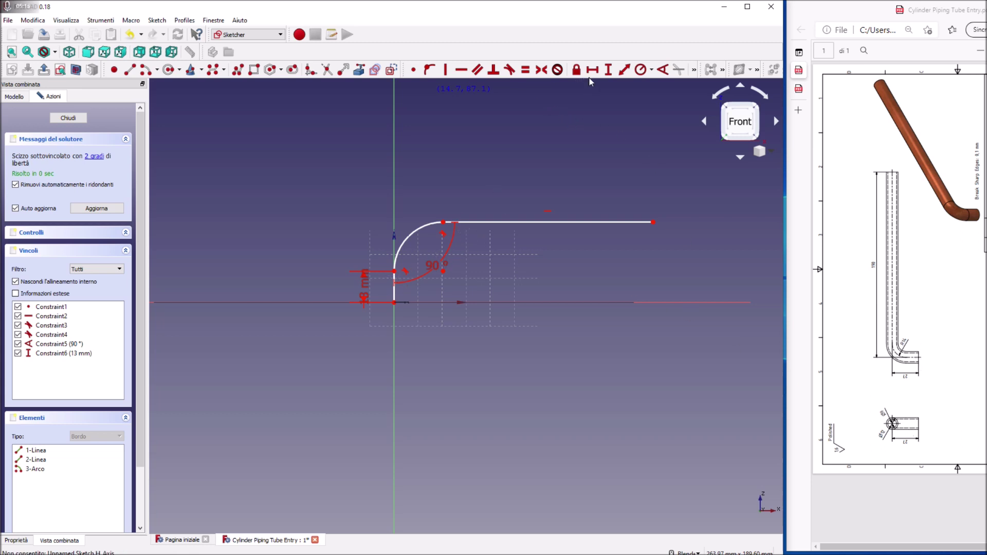
Give the bend arc a 14 mm radius
{"action": "left_click", "coordinate": [640, 70]}
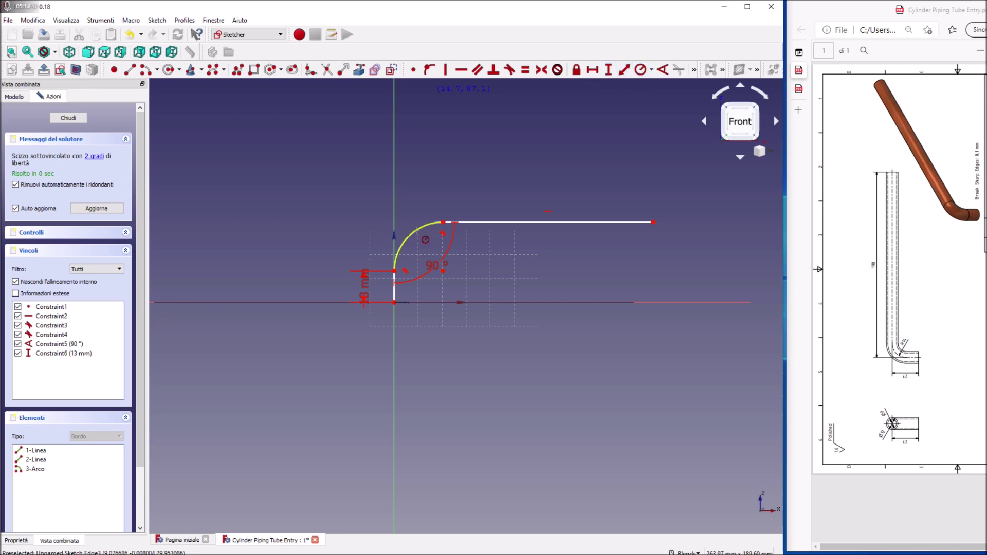
{"action": "left_click", "coordinate": [417, 231]}
{"action": "type", "text": "14"}
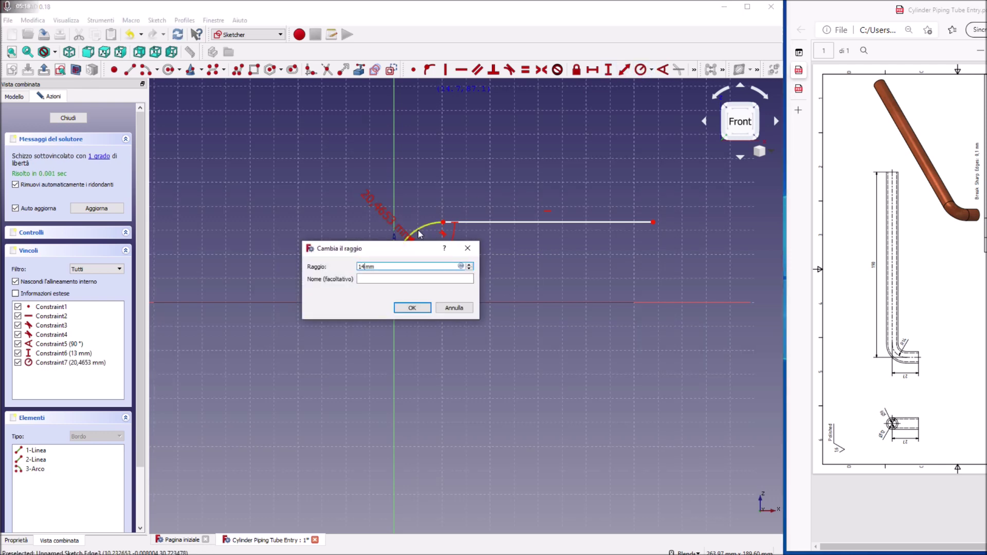
{"action": "left_click", "coordinate": [413, 307]}
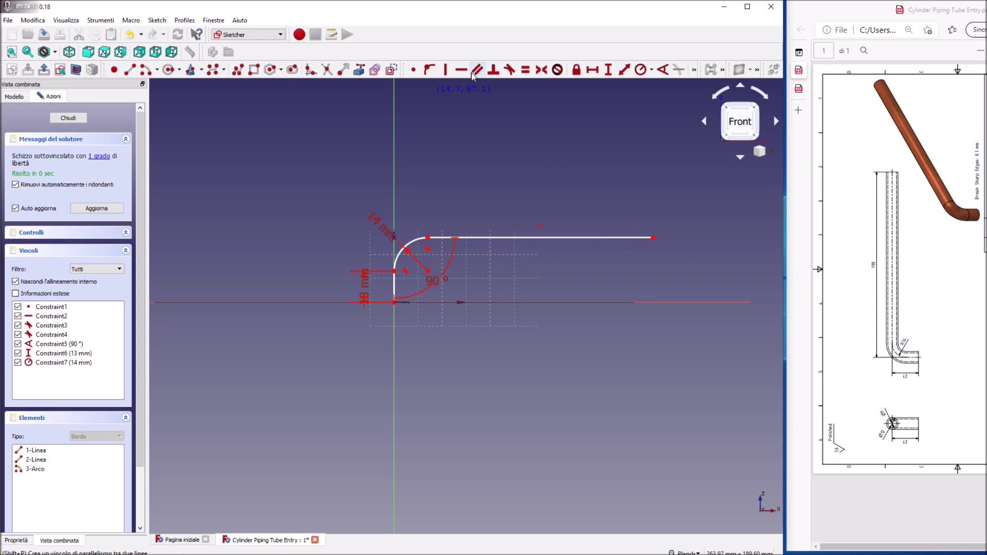
Set the horizontal line's length to 176 mm, fully constraining the sketch
{"action": "left_click", "coordinate": [592, 70]}
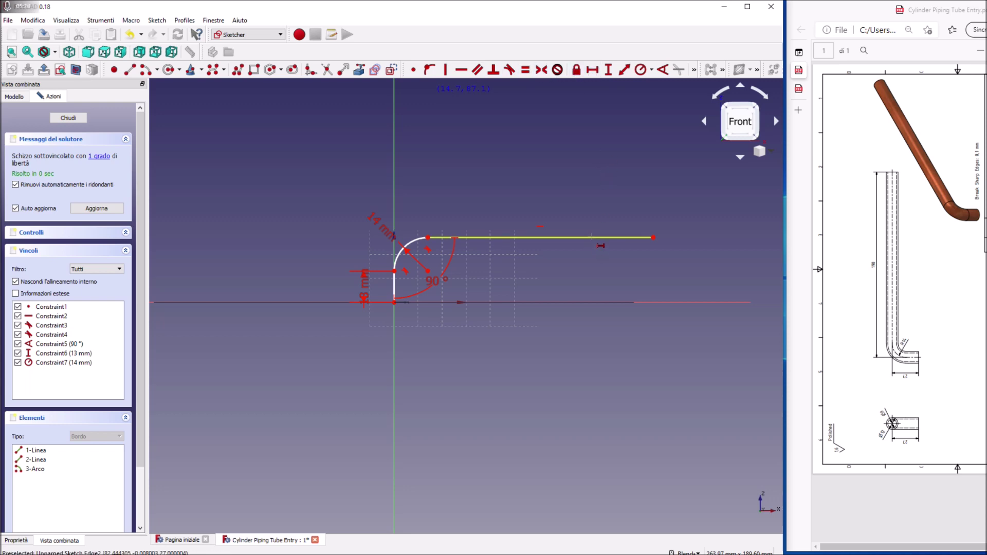
{"action": "left_click", "coordinate": [592, 238]}
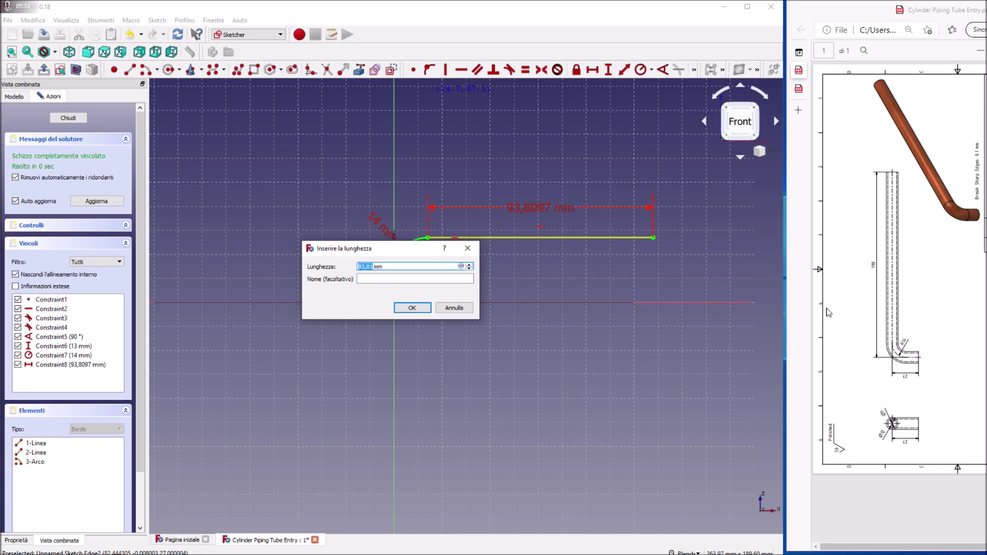
{"action": "type", "text": "1"}
{"action": "left_click", "coordinate": [412, 307]}
{"action": "scroll", "coordinate": [517, 283], "scroll_direction": "down", "scroll_amount": 2}
{"action": "scroll", "coordinate": [517, 284], "scroll_direction": "down", "scroll_amount": 2}
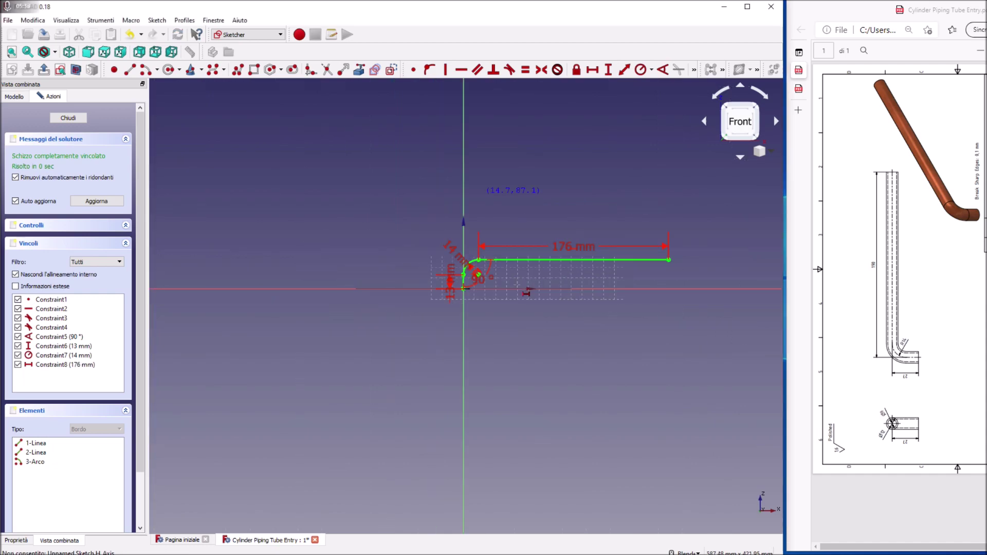
Close the sketch and orbit the view to see the bent path in 3D
{"action": "left_click", "coordinate": [72, 119]}
{"action": "mouse_move", "coordinate": [636, 355]}
{"action": "middle_mouse_down"}
{"action": "mouse_move", "coordinate": [663, 362]}
{"action": "mouse_move", "coordinate": [609, 323]}
{"action": "middle_mouse_up"}
{"action": "scroll", "coordinate": [609, 322], "scroll_direction": "down", "scroll_amount": 2}
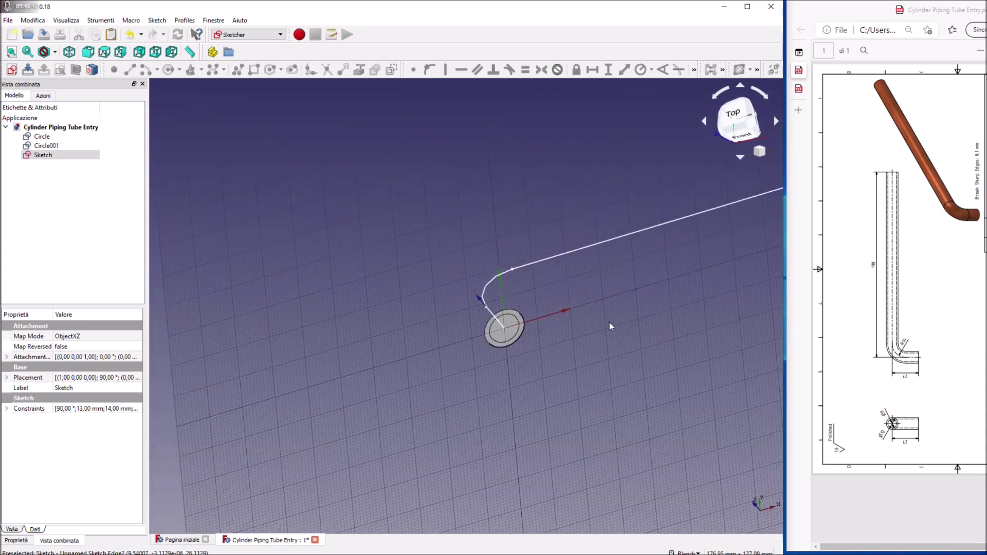
{"action": "scroll", "coordinate": [308, 187], "scroll_direction": "down", "scroll_amount": 2}
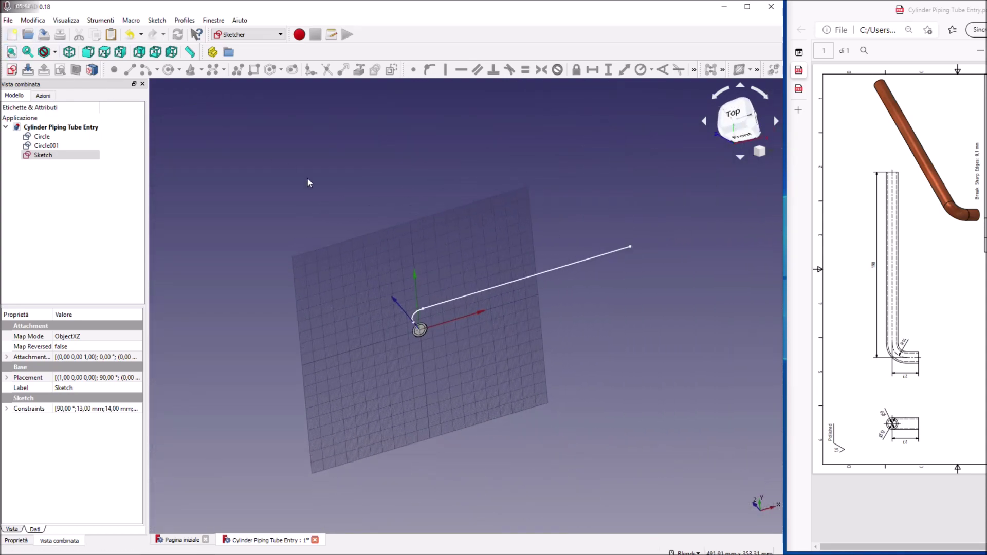
{"action": "middle_click_drag", "start_coordinate": [494, 221], "coordinate": [494, 255]}
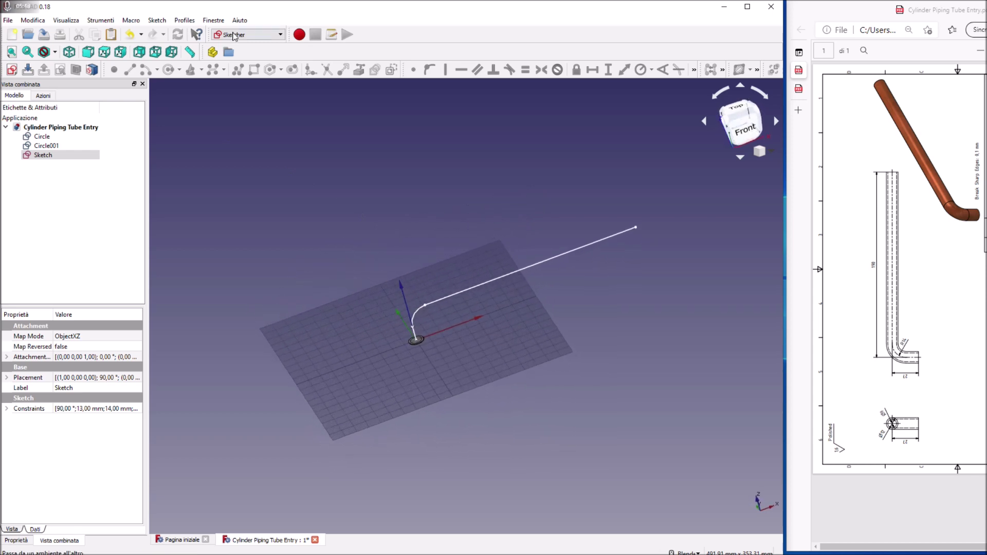
Hide the working-plane grid from the Draft workbench, then return to the Part workbench
{"action": "left_click", "coordinate": [281, 34]}
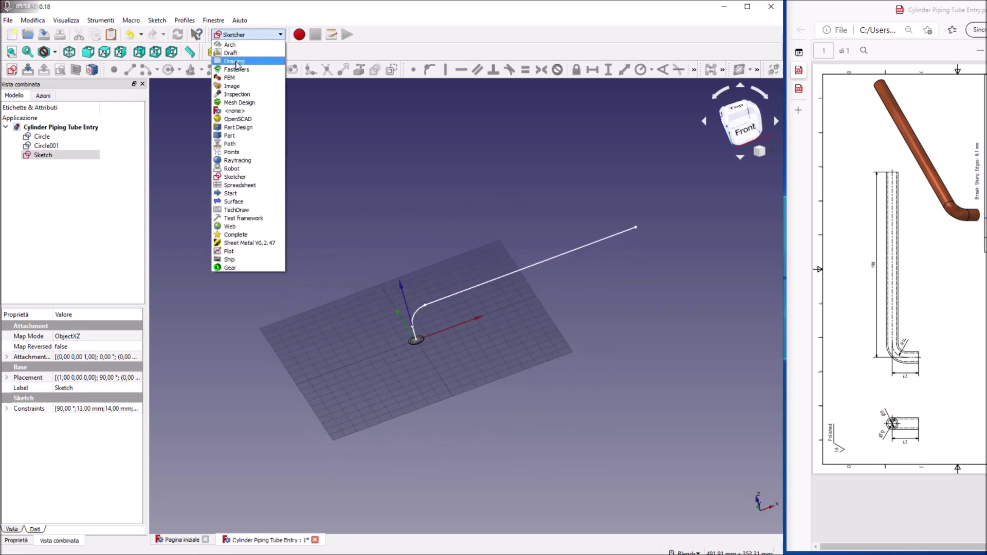
{"action": "left_click", "coordinate": [229, 136]}
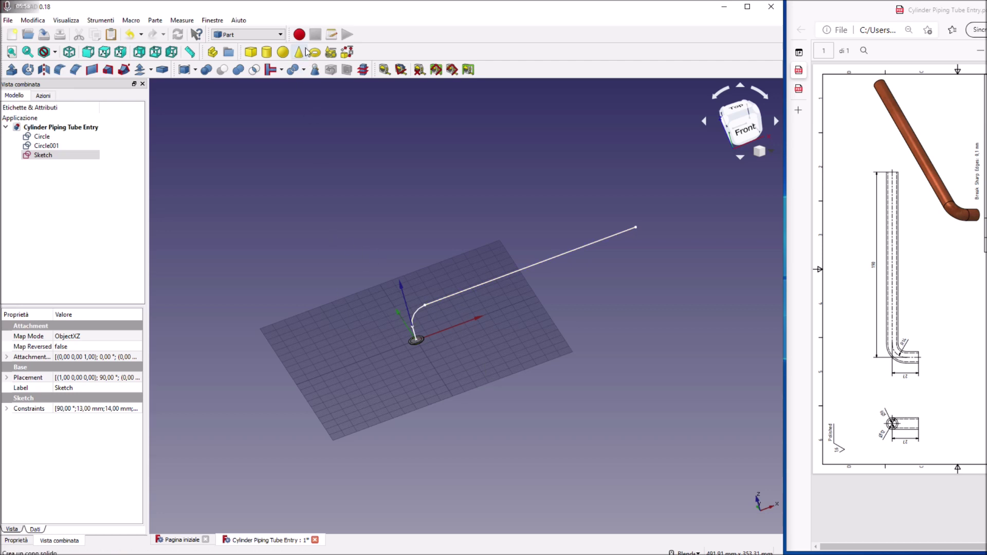
{"action": "left_click", "coordinate": [281, 35]}
{"action": "left_click", "coordinate": [255, 60]}
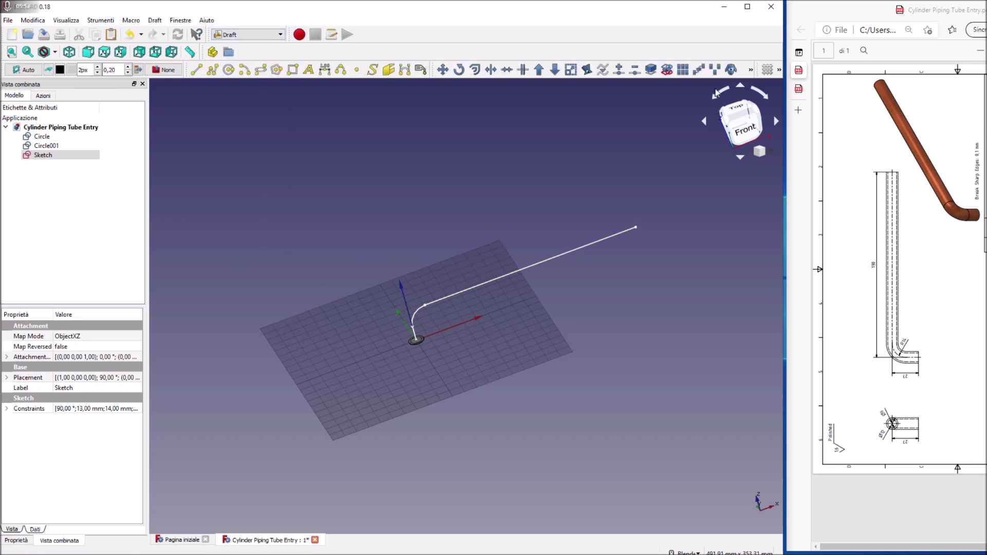
{"action": "left_click", "coordinate": [767, 70]}
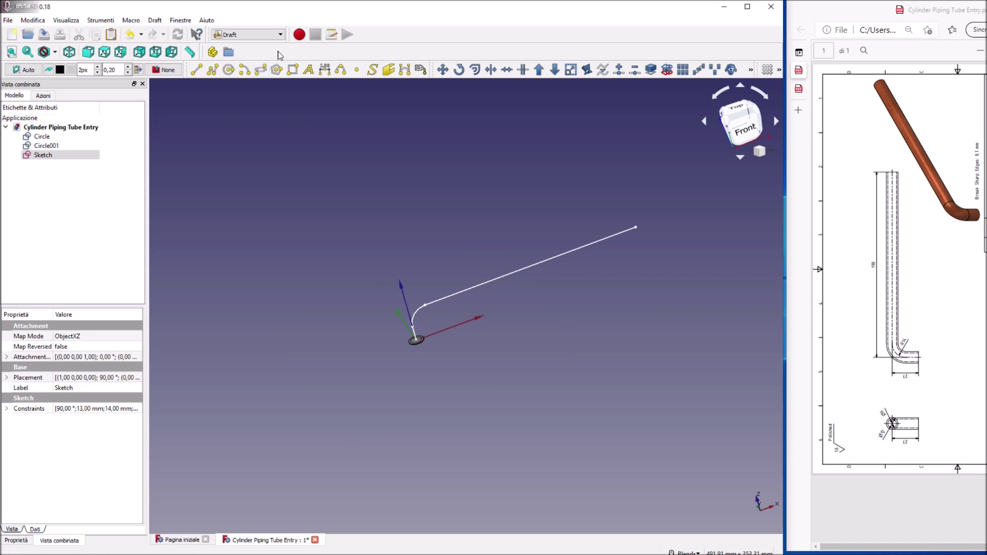
{"action": "left_click", "coordinate": [242, 35]}
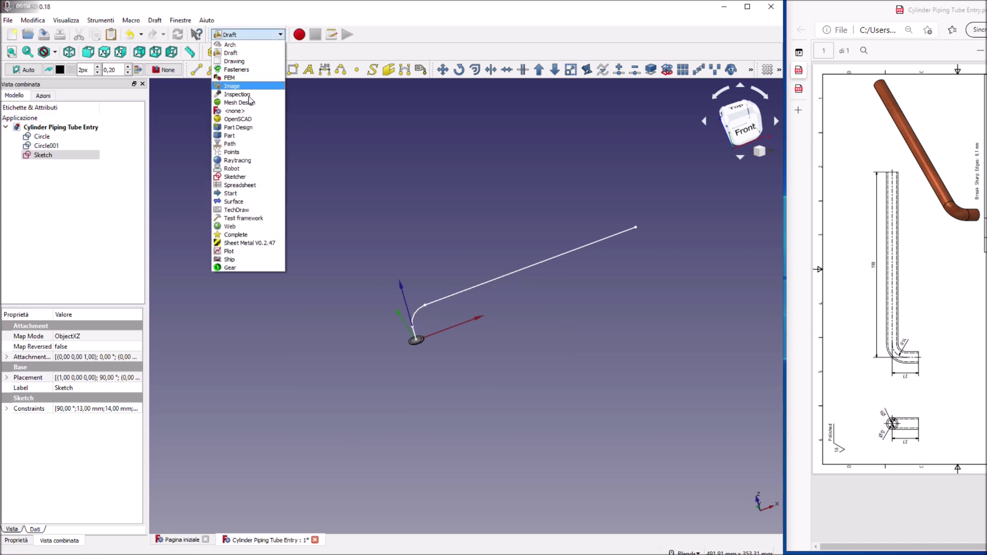
{"action": "left_click", "coordinate": [238, 135]}
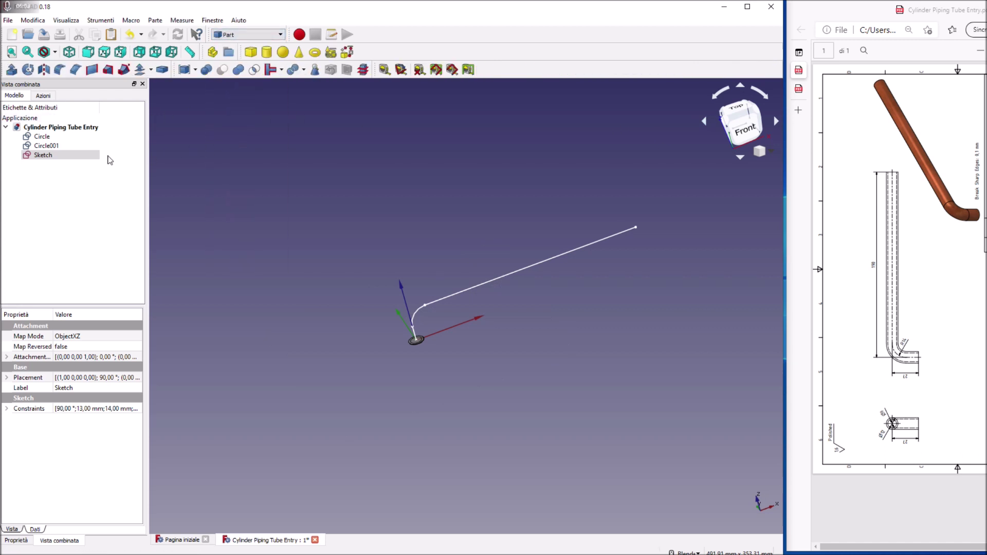
Copy Circle and Circle001 and paste them as Circle002 and Circle003
{"action": "left_click", "coordinate": [44, 146]}
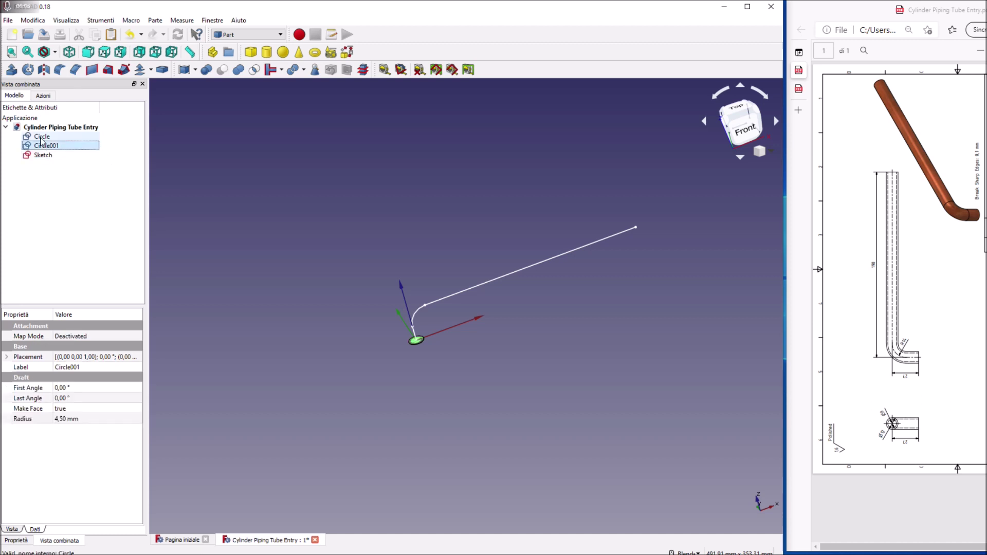
{"action": "left_click", "coordinate": [41, 138], "text": "ctrl"}
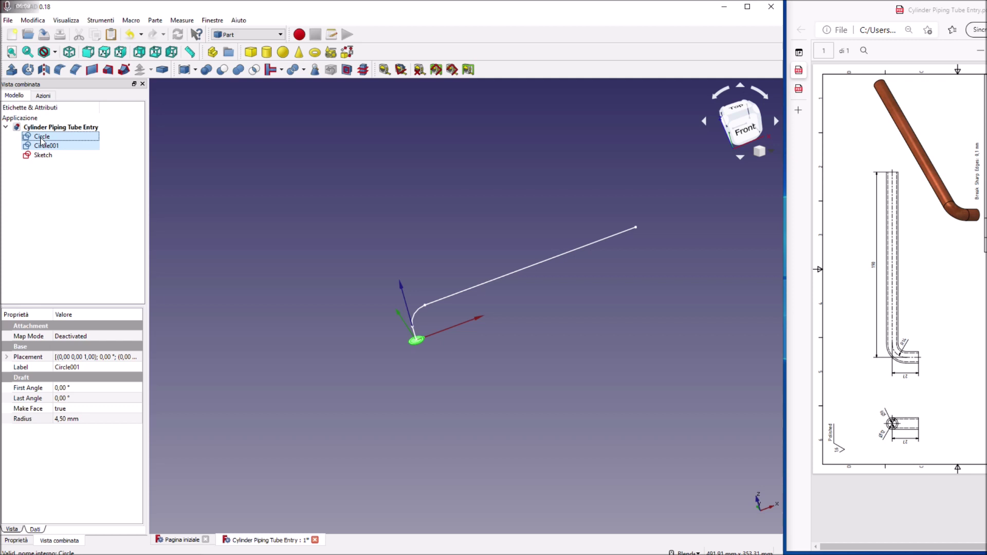
{"action": "right_click", "coordinate": [41, 140]}
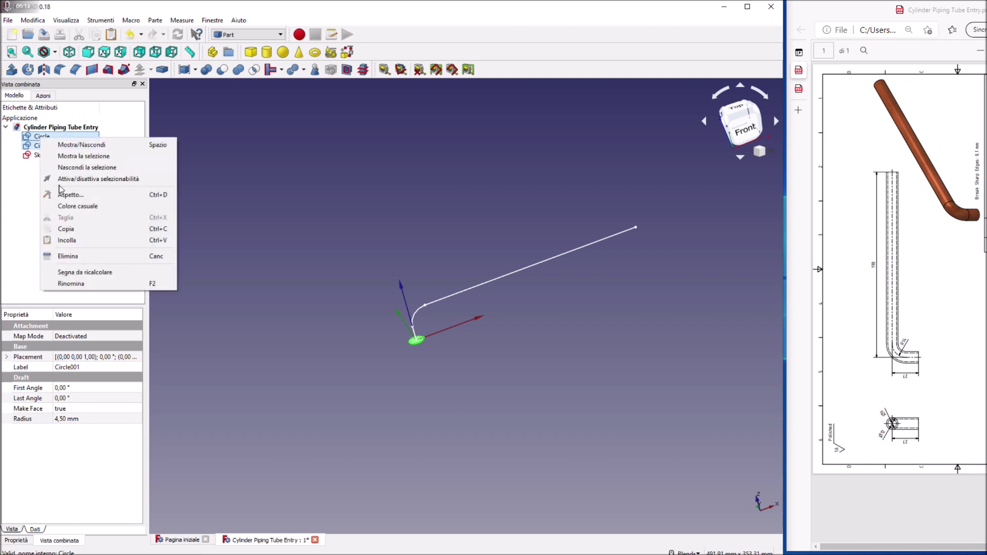
{"action": "left_click", "coordinate": [70, 230]}
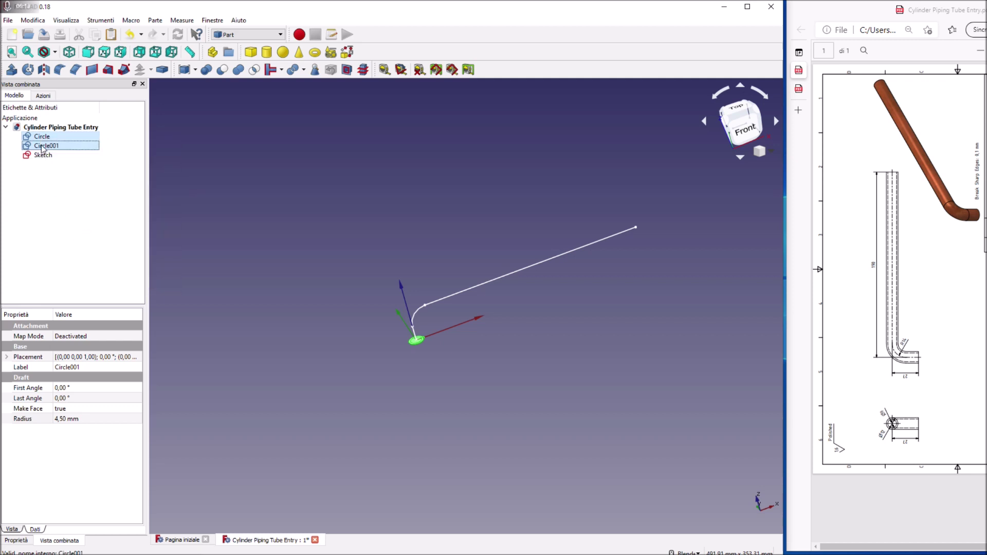
{"action": "right_click", "coordinate": [41, 145]}
{"action": "left_click", "coordinate": [80, 247]}
{"action": "left_click", "coordinate": [58, 164]}
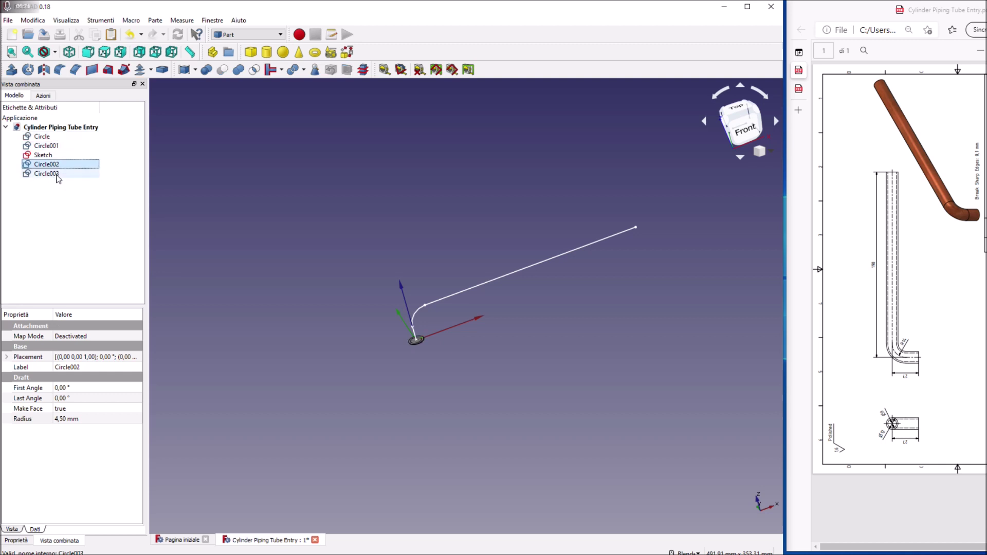
Rotate Circle002 and Circle003 90° about the Y axis (0,1,0)
{"action": "left_click", "coordinate": [57, 174], "text": "ctrl"}
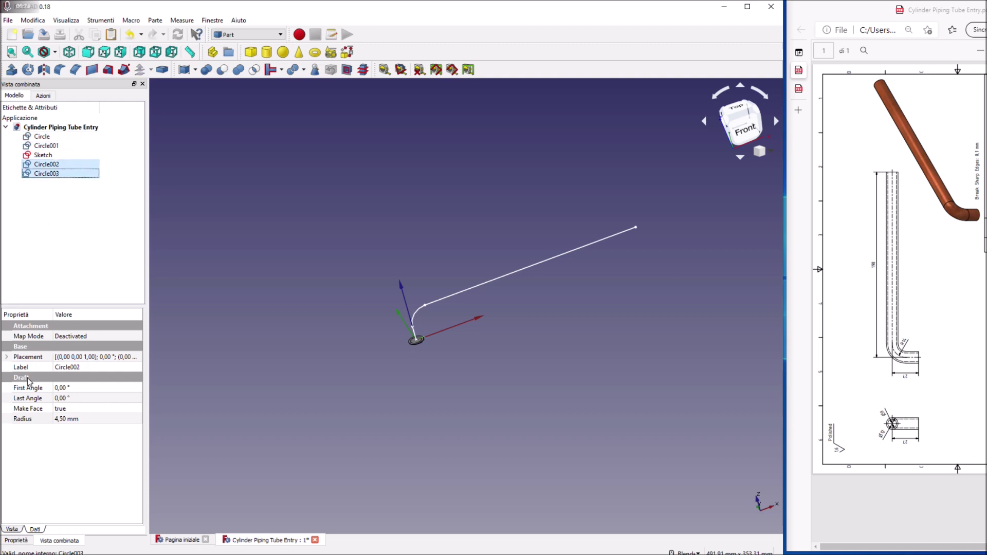
{"action": "left_click", "coordinate": [7, 357]}
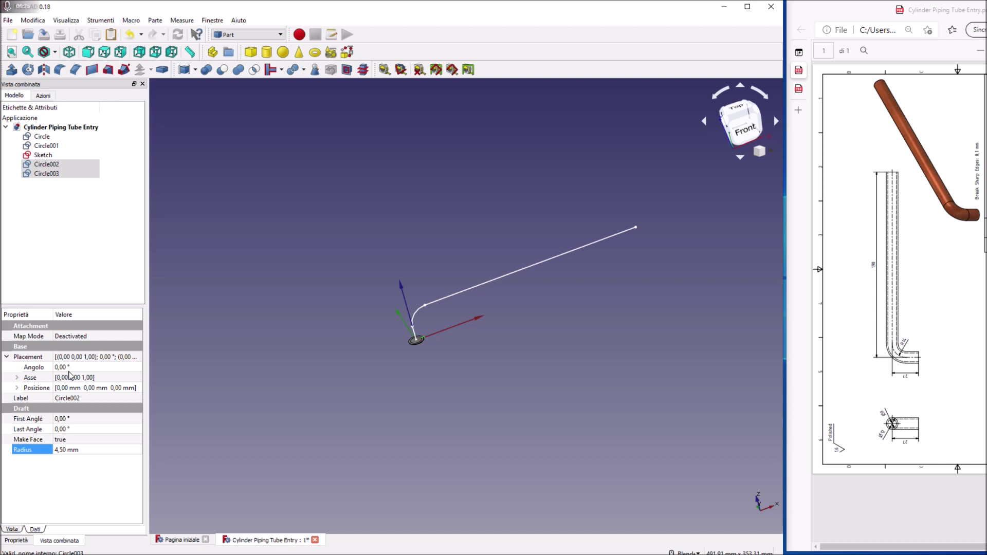
{"action": "left_click", "coordinate": [17, 378]}
{"action": "left_click", "coordinate": [70, 399]}
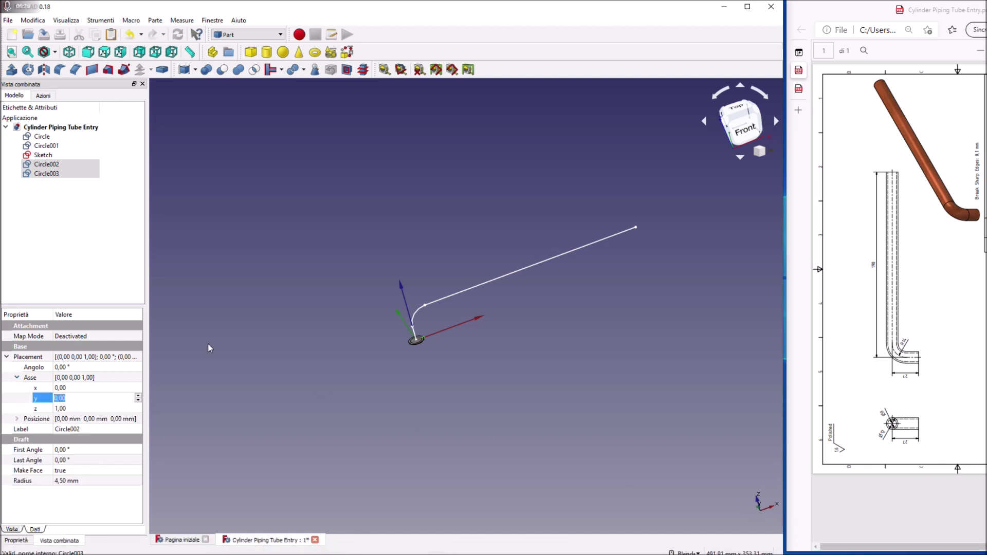
{"action": "type", "text": "1"}
{"action": "left_click", "coordinate": [82, 409]}
{"action": "type", "text": "0"}
{"action": "left_click", "coordinate": [81, 368]}
{"action": "type", "text": "90"}
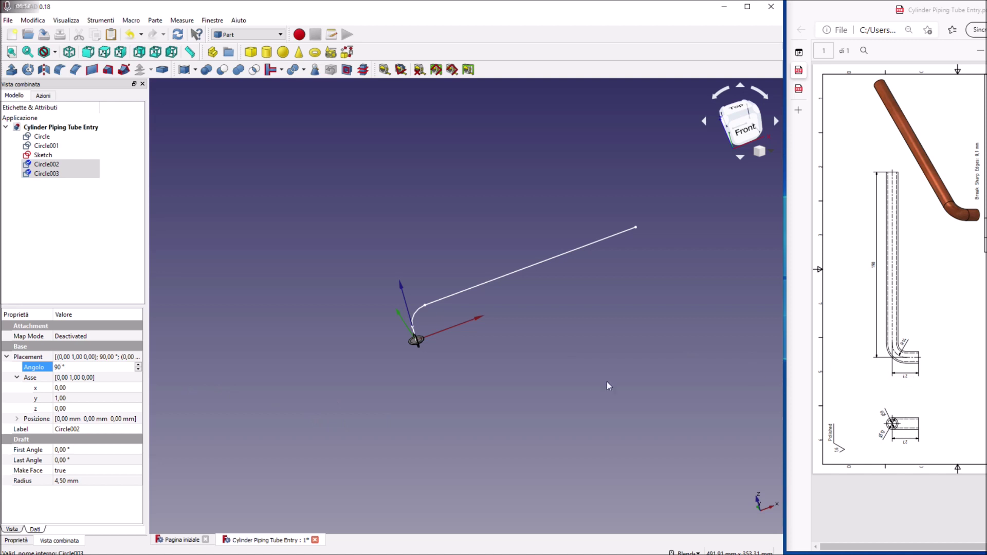
{"action": "left_click", "coordinate": [74, 407]}
{"action": "type", "text": "27"}
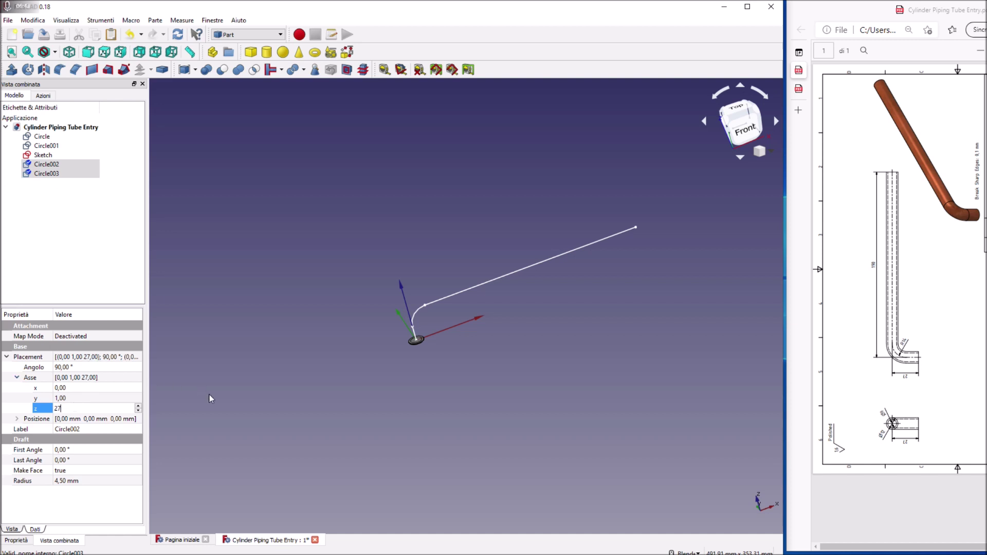
{"action": "key", "text": "shift+Tab"}
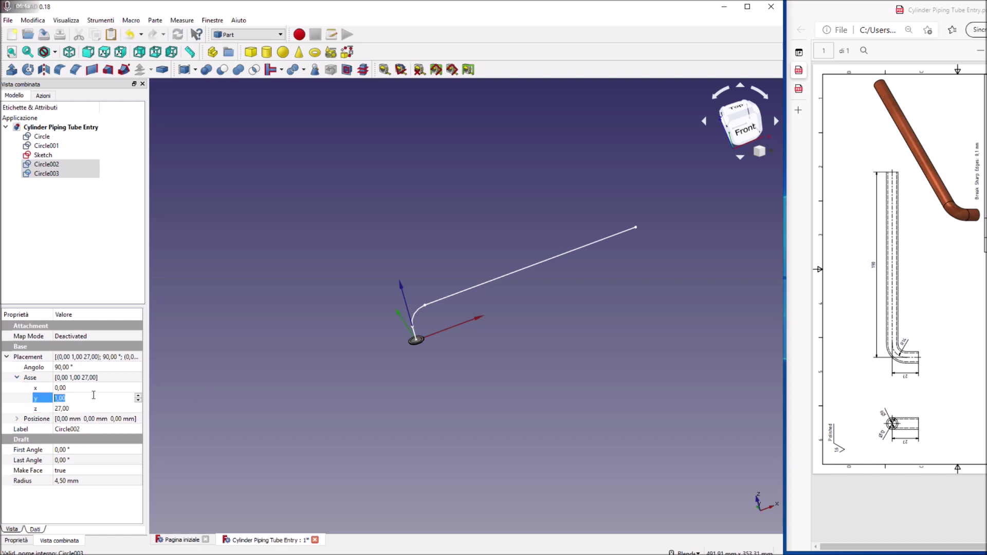
Reset the rotation axis z to 0 and position the copies at x 190 mm, z 27 mm
{"action": "key", "text": "6"}
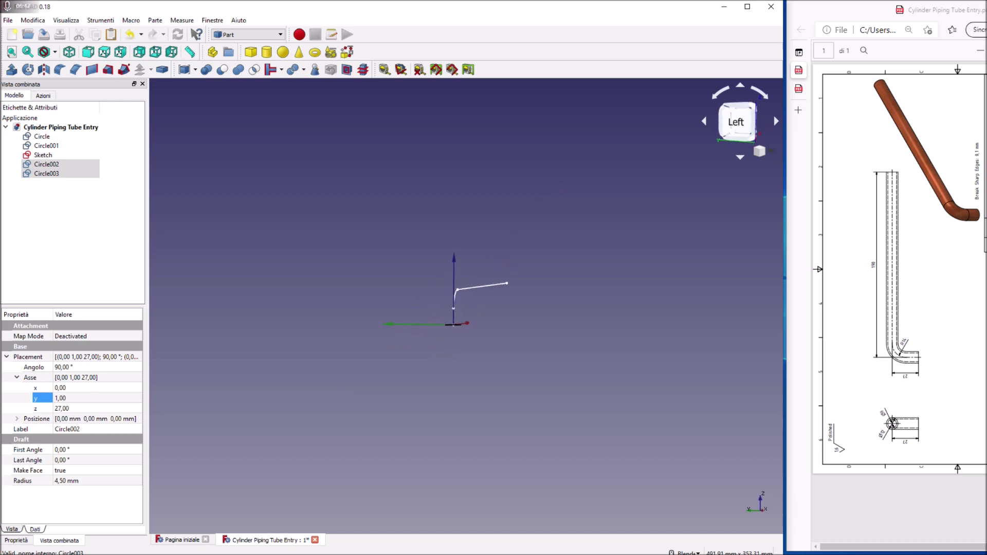
{"action": "key", "text": "1"}
{"action": "left_click", "coordinate": [54, 407]}
{"action": "type", "text": "0"}
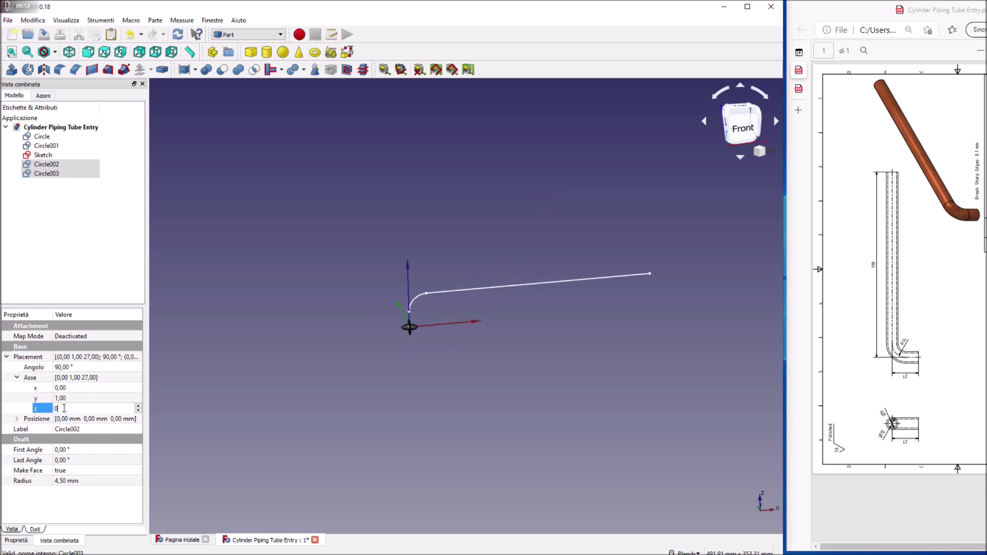
{"action": "left_click", "coordinate": [19, 418]}
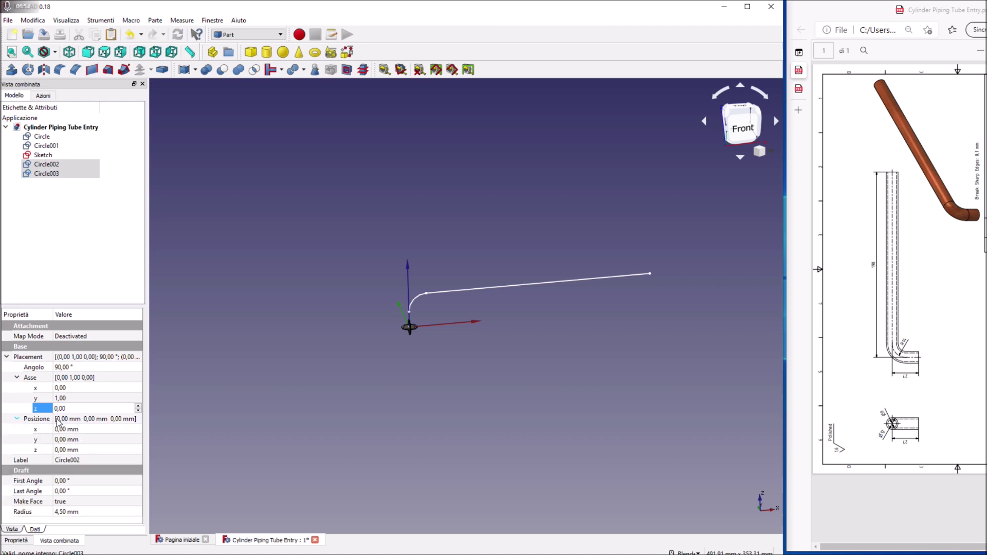
{"action": "left_click", "coordinate": [71, 450]}
{"action": "type", "text": "27"}
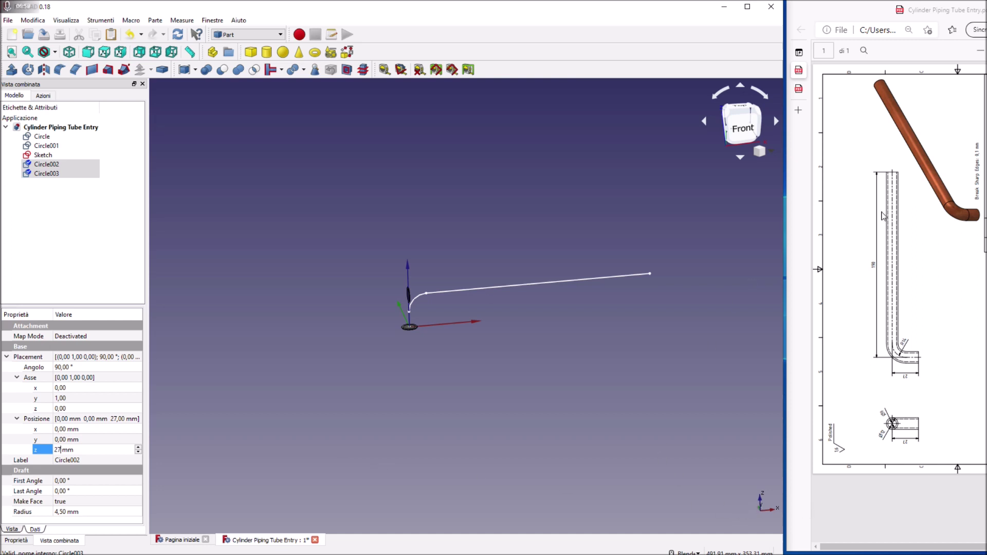
{"action": "left_click", "coordinate": [82, 429]}
{"action": "type", "text": "190"}
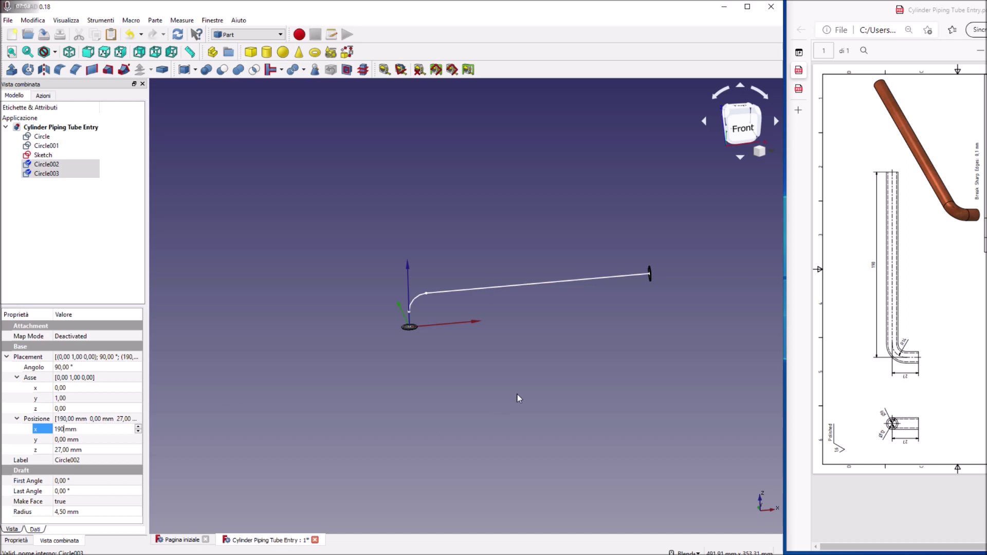
{"action": "key", "text": "Return"}
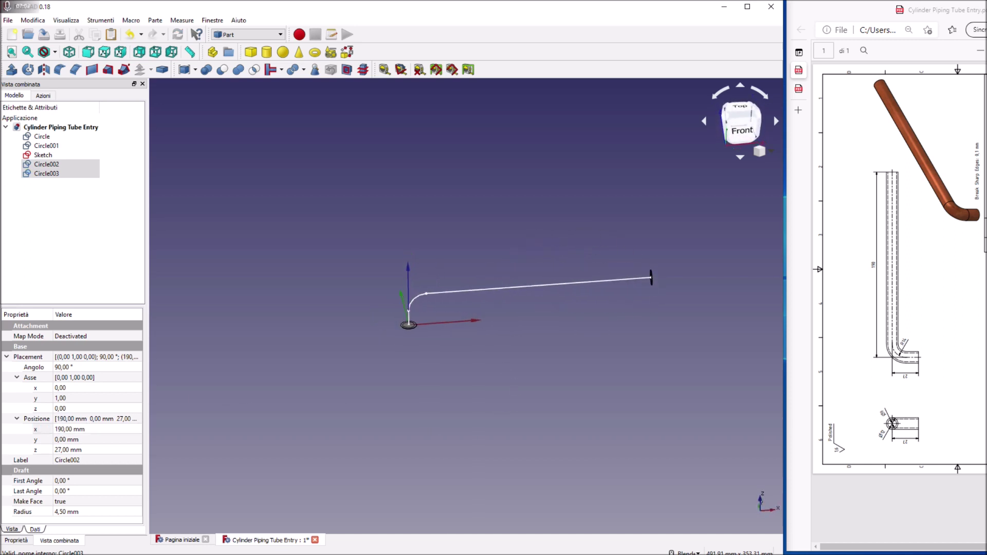
Choose Circle and Circle002 as the sweep profiles
{"action": "left_click", "coordinate": [61, 139]}
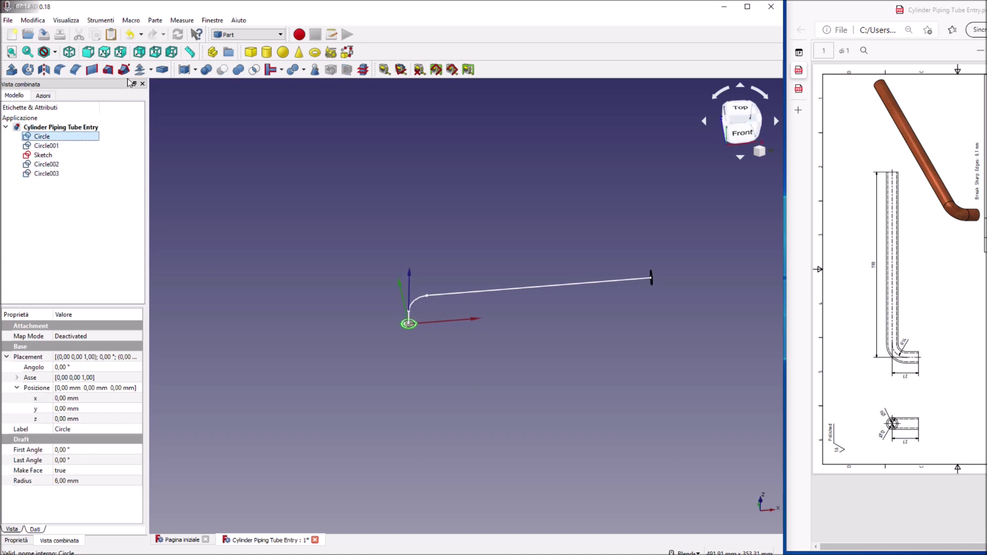
{"action": "left_click", "coordinate": [124, 70]}
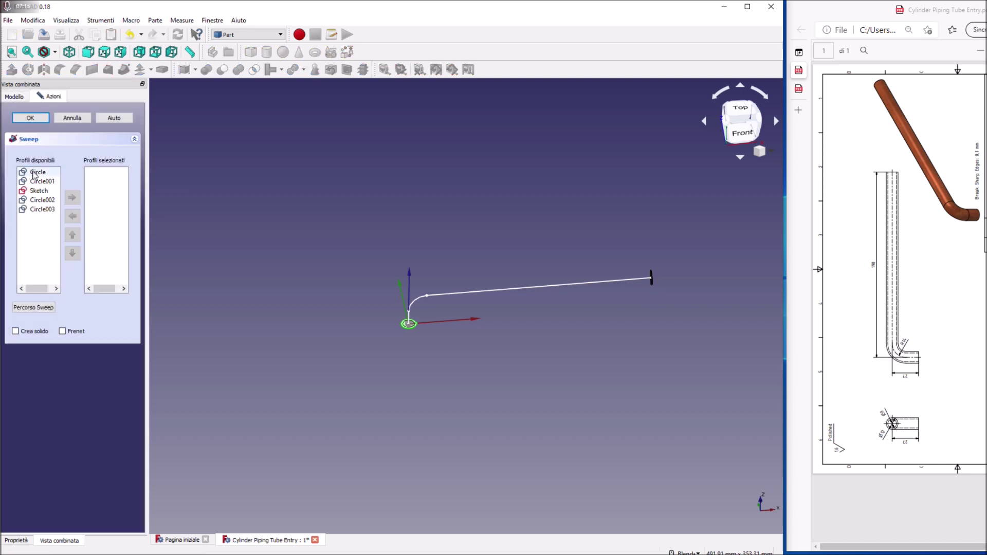
{"action": "double_click", "coordinate": [35, 173]}
{"action": "double_click", "coordinate": [40, 191]}
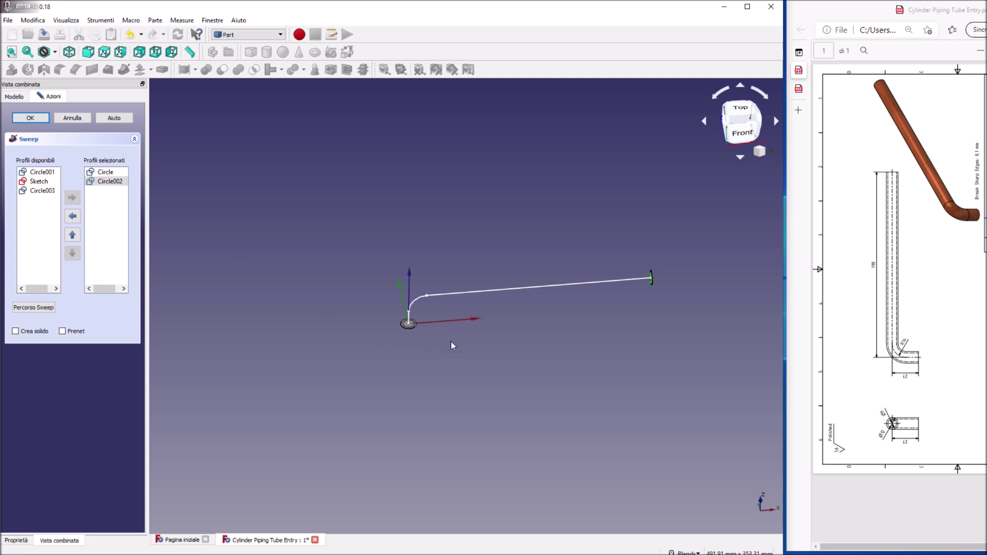
{"action": "middle_click_drag", "start_coordinate": [379, 331], "coordinate": [406, 314]}
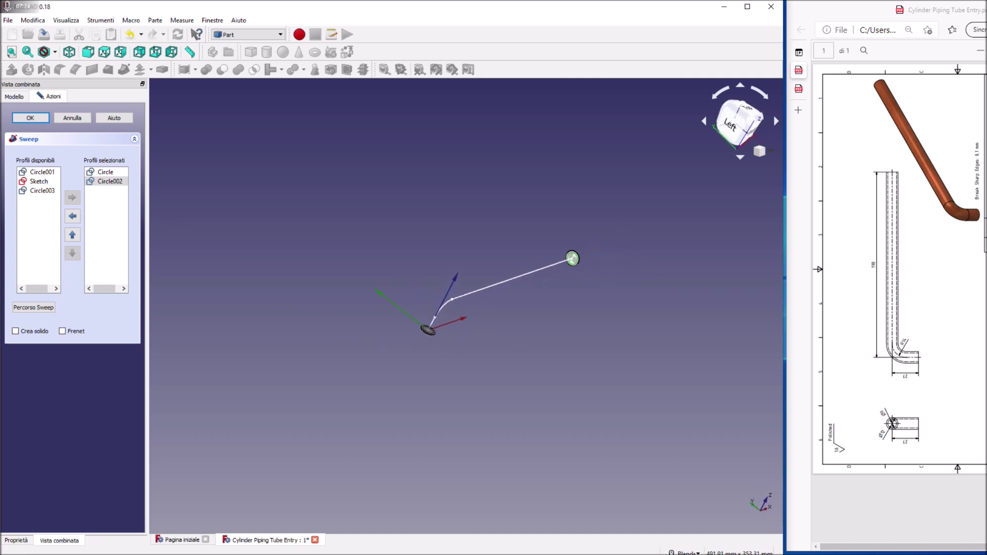
{"action": "key", "text": "1"}
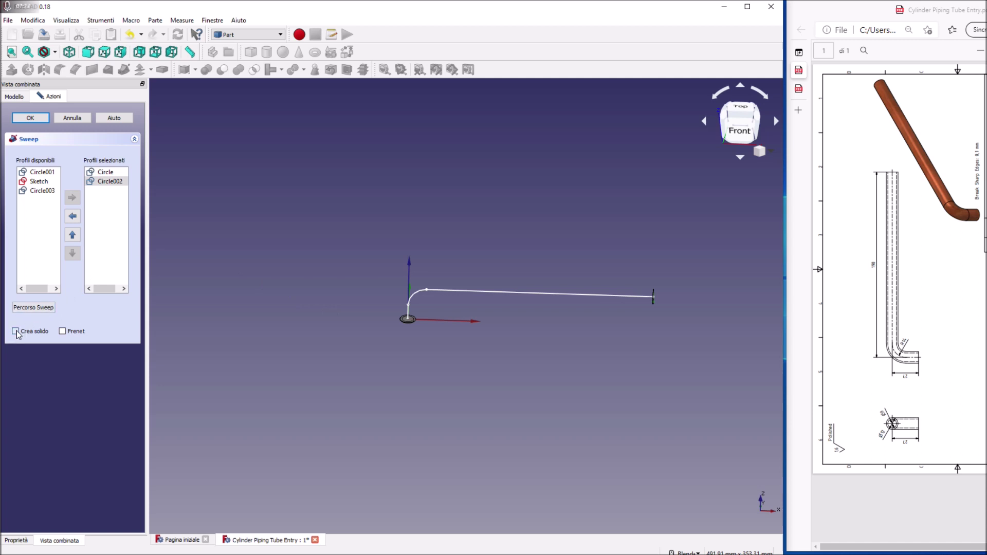
Use the bent sketch as the sweep path and create the solid Sweep
{"action": "left_click", "coordinate": [30, 308]}
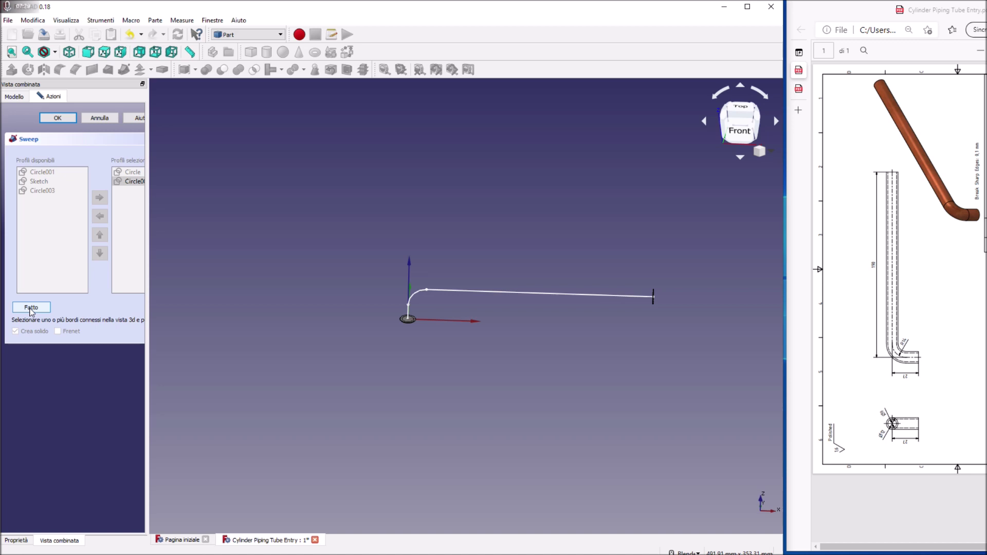
{"action": "left_click", "coordinate": [468, 291]}
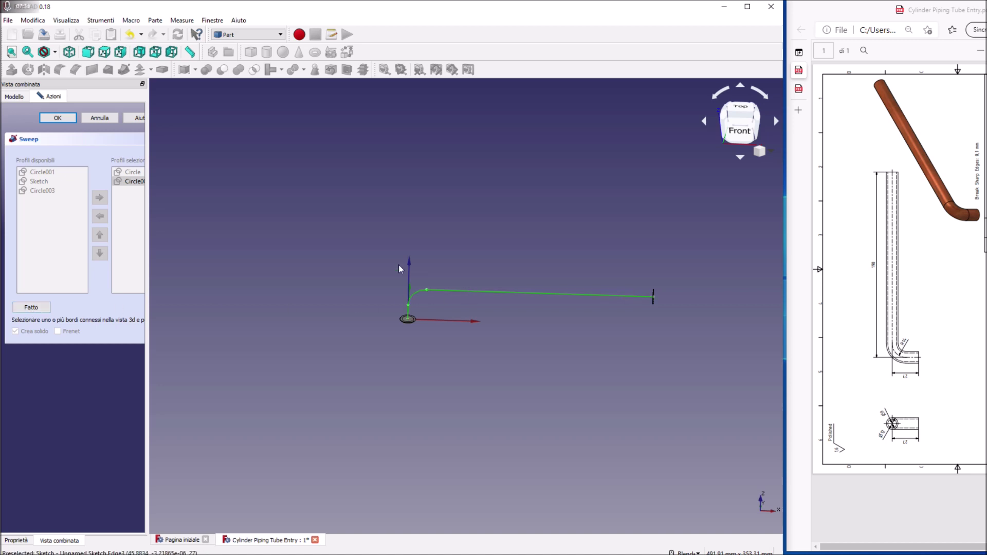
{"action": "left_click", "coordinate": [42, 306]}
{"action": "left_click", "coordinate": [44, 119]}
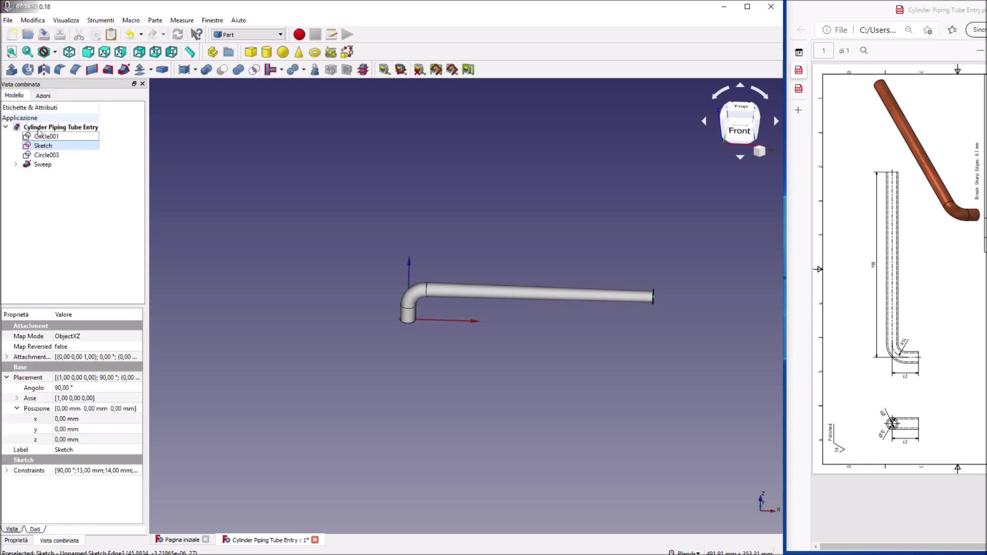
Undo the tube sweep and fit the whole path into view
{"action": "middle_click_drag", "start_coordinate": [634, 358], "coordinate": [673, 324]}
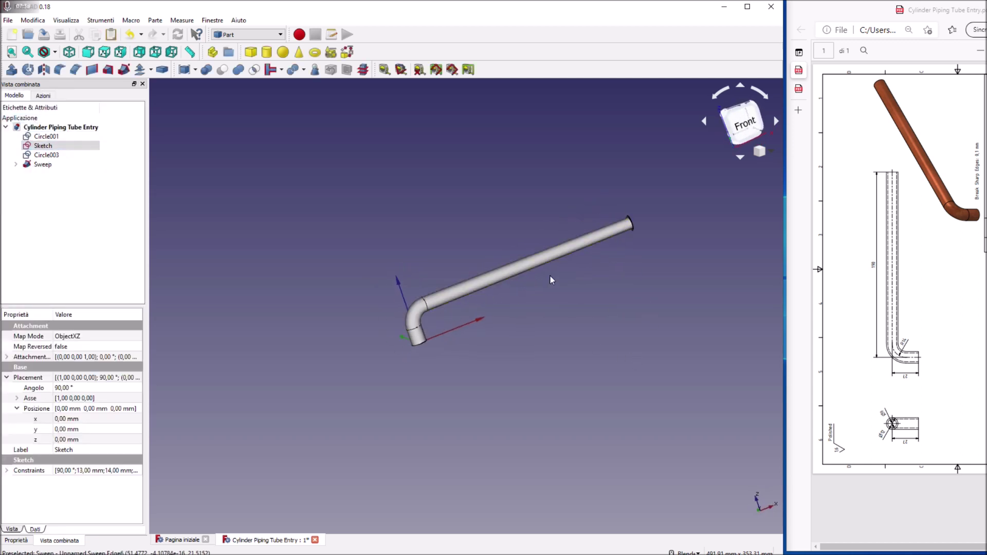
{"action": "left_click", "coordinate": [33, 22]}
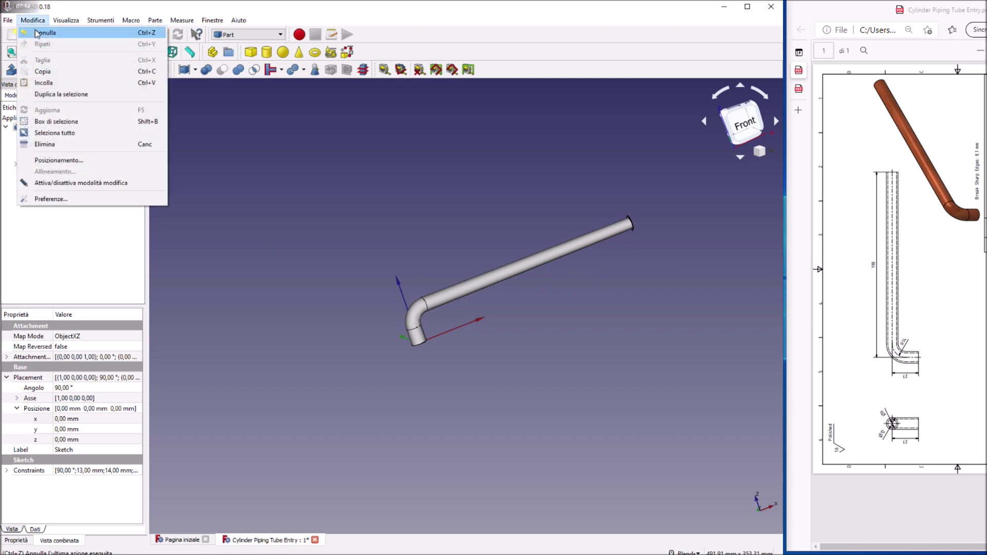
{"action": "left_click", "coordinate": [38, 32]}
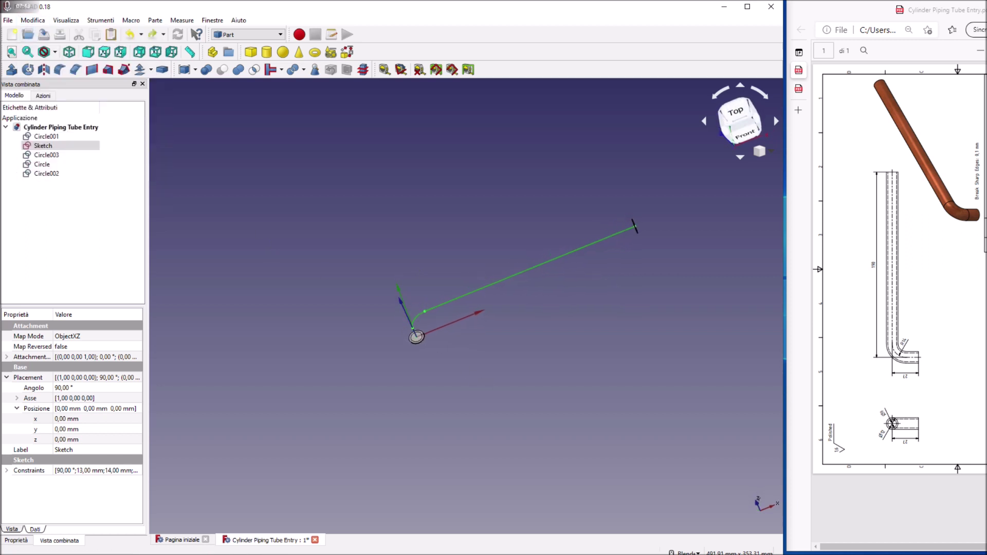
{"action": "left_click", "coordinate": [11, 52]}
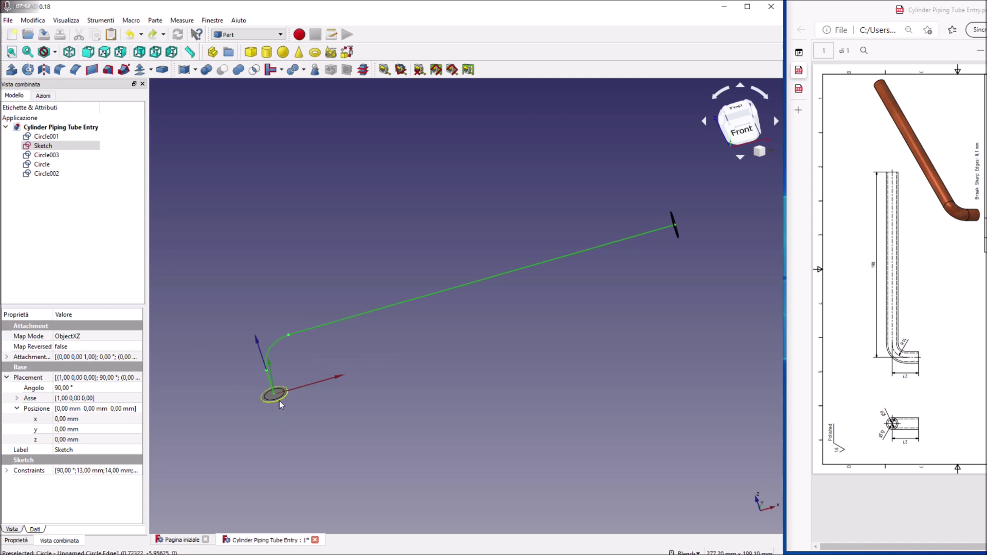
Select the start circle and the far-end circle to inspect their placement
{"action": "left_click", "coordinate": [279, 400]}
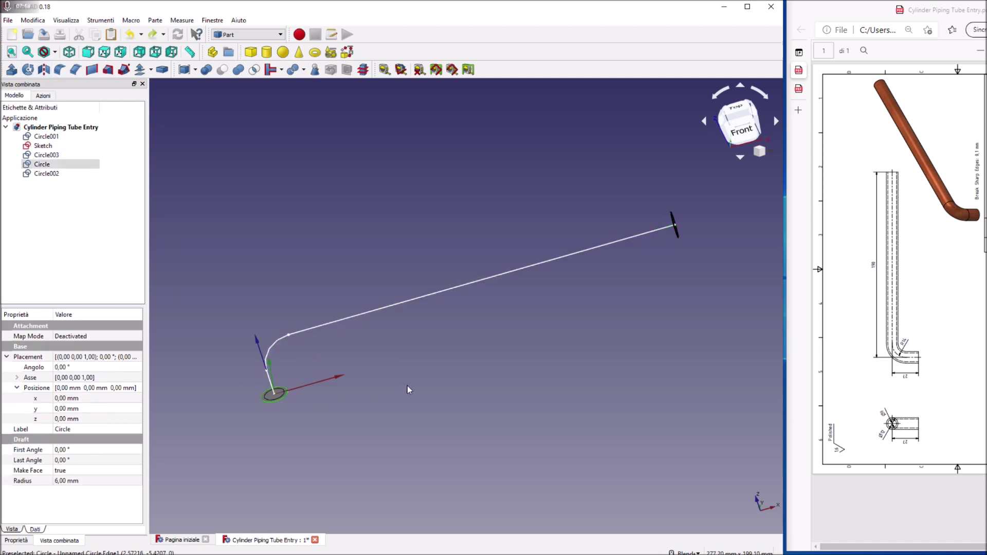
{"action": "middle_click_drag", "start_coordinate": [660, 350], "coordinate": [683, 231]}
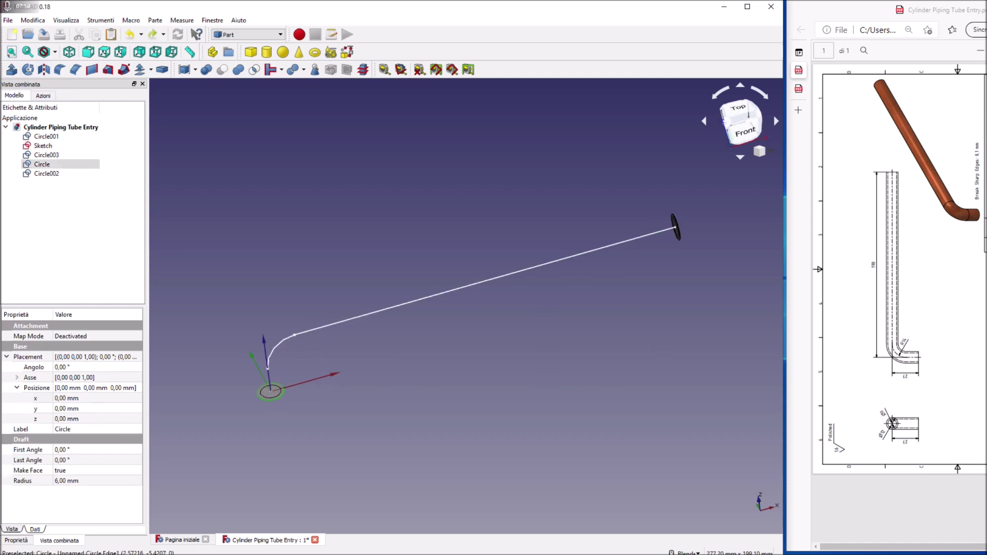
{"action": "left_click", "coordinate": [678, 230]}
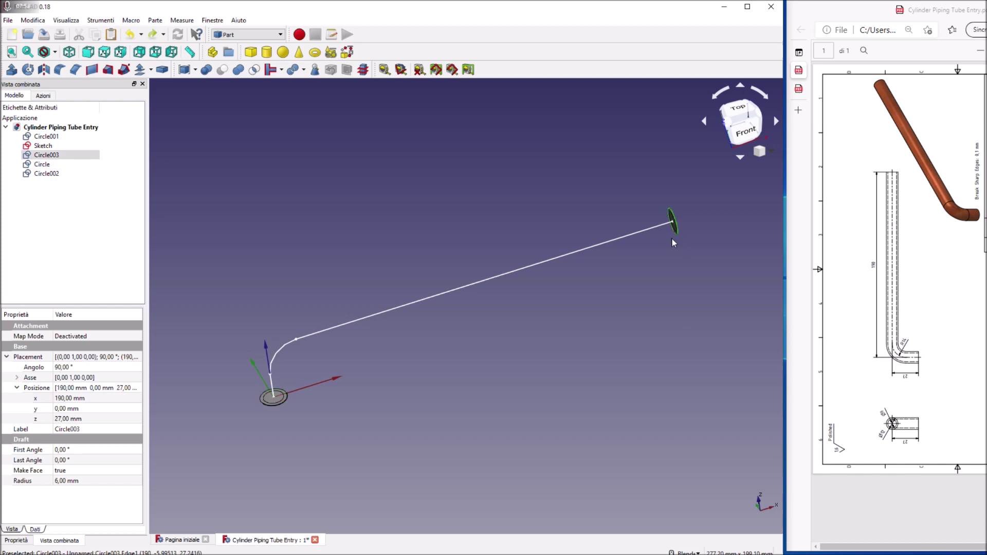
Sweep Circle and Circle003 along the bent sketch path into a solid tube
{"action": "left_click", "coordinate": [126, 72]}
{"action": "double_click", "coordinate": [30, 172]}
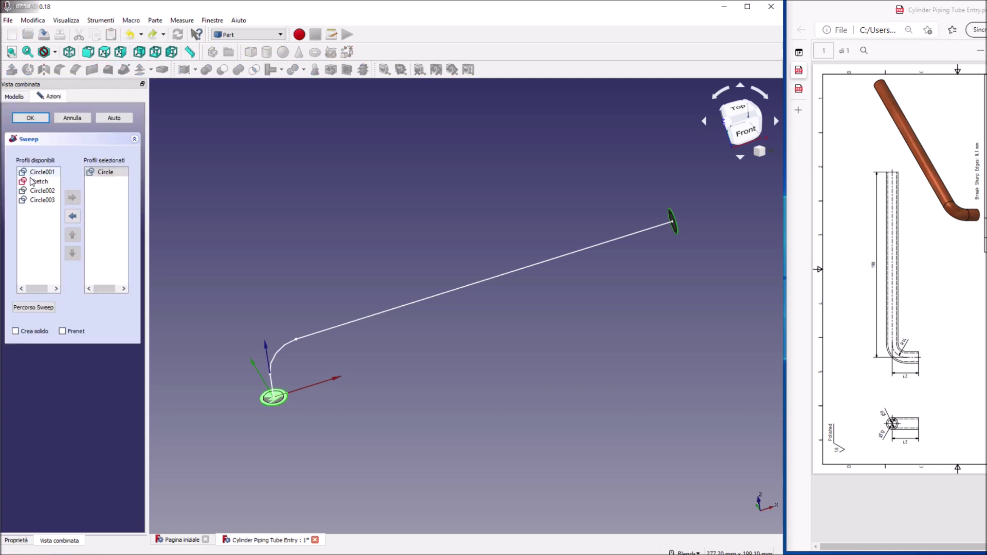
{"action": "double_click", "coordinate": [42, 200]}
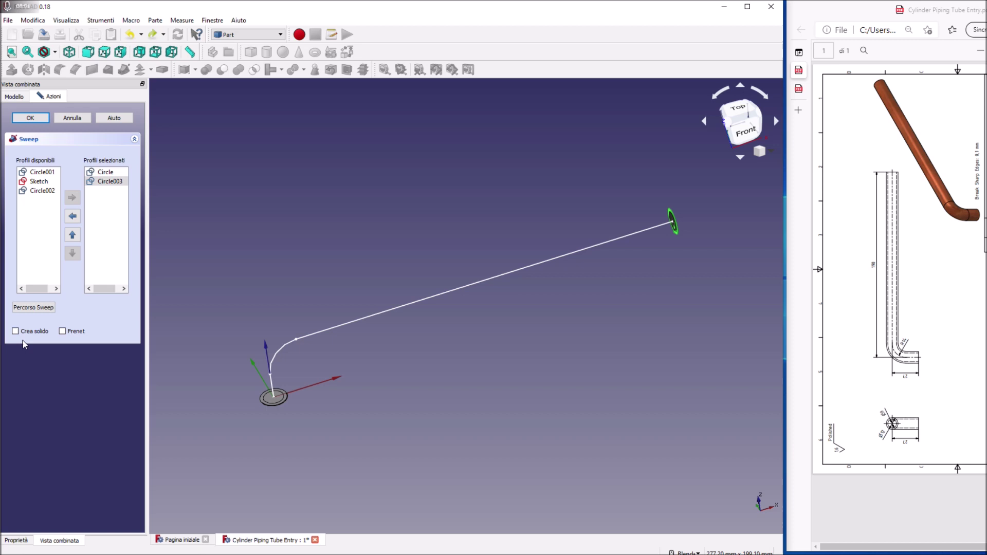
{"action": "left_click", "coordinate": [30, 307]}
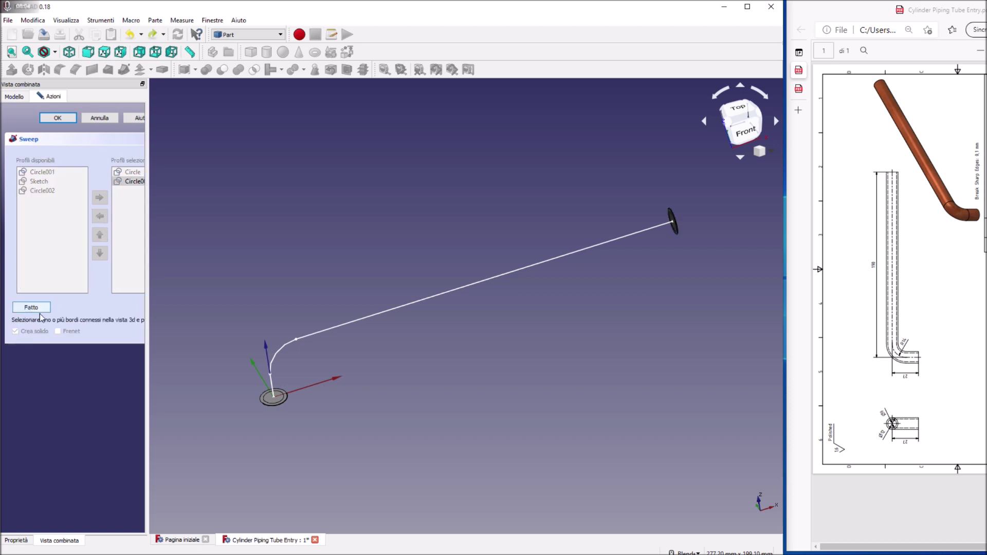
{"action": "left_click", "coordinate": [317, 334]}
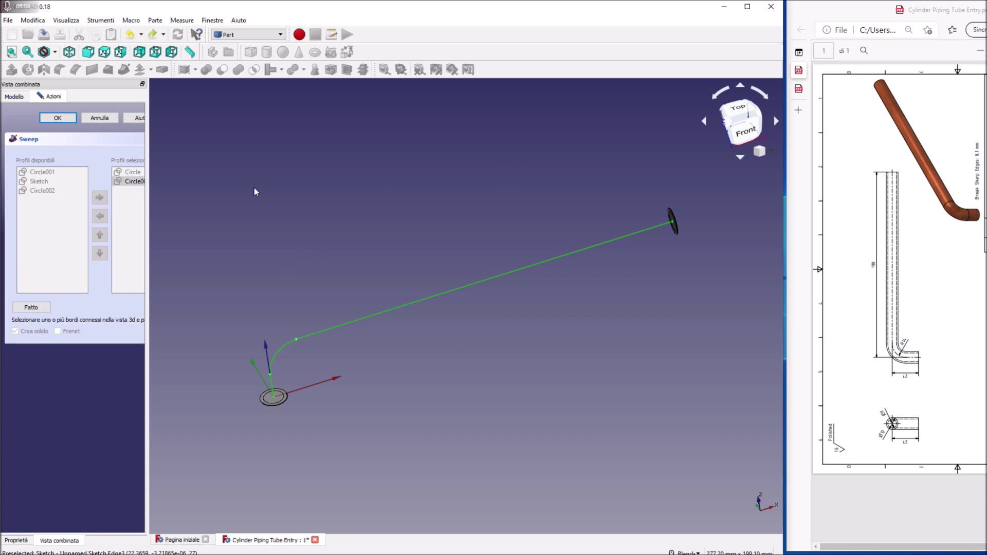
{"action": "left_click", "coordinate": [38, 306]}
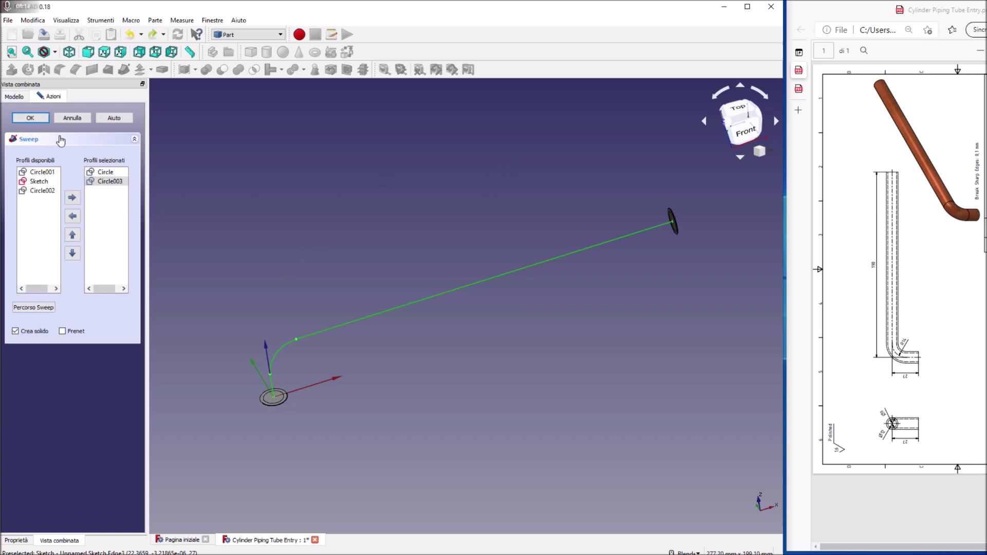
{"action": "left_click", "coordinate": [35, 122]}
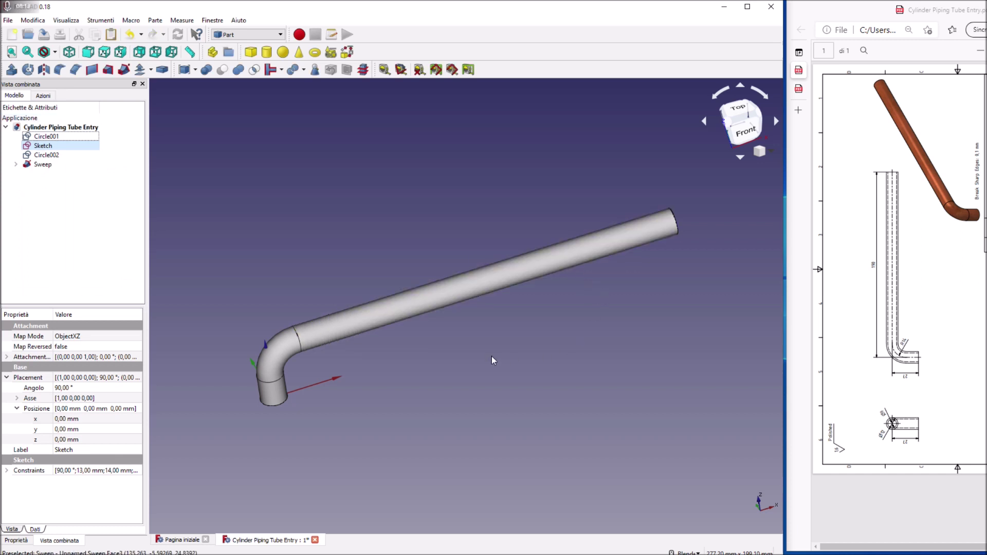
Hide the new Sweep tube
{"action": "middle_click_drag", "start_coordinate": [491, 356], "coordinate": [442, 360]}
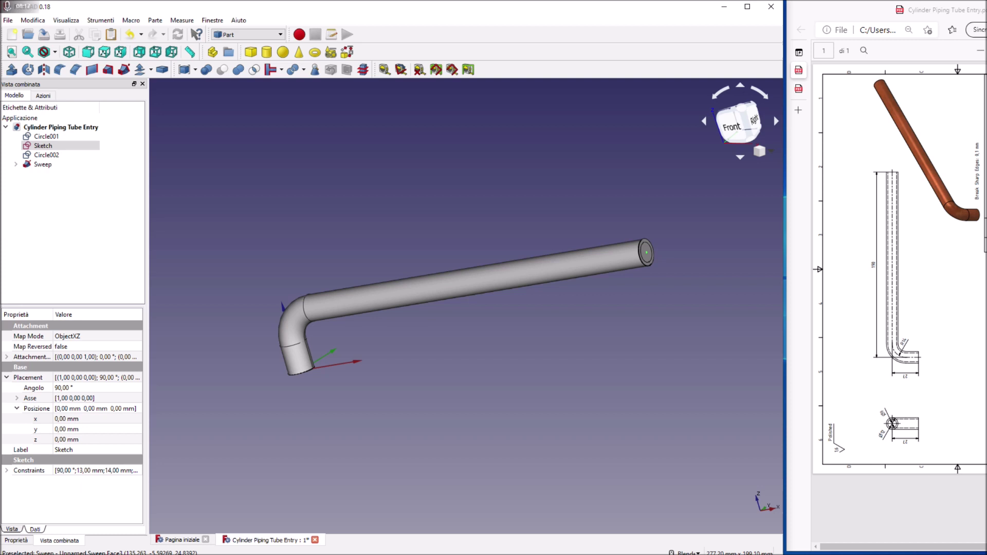
{"action": "left_click", "coordinate": [43, 164]}
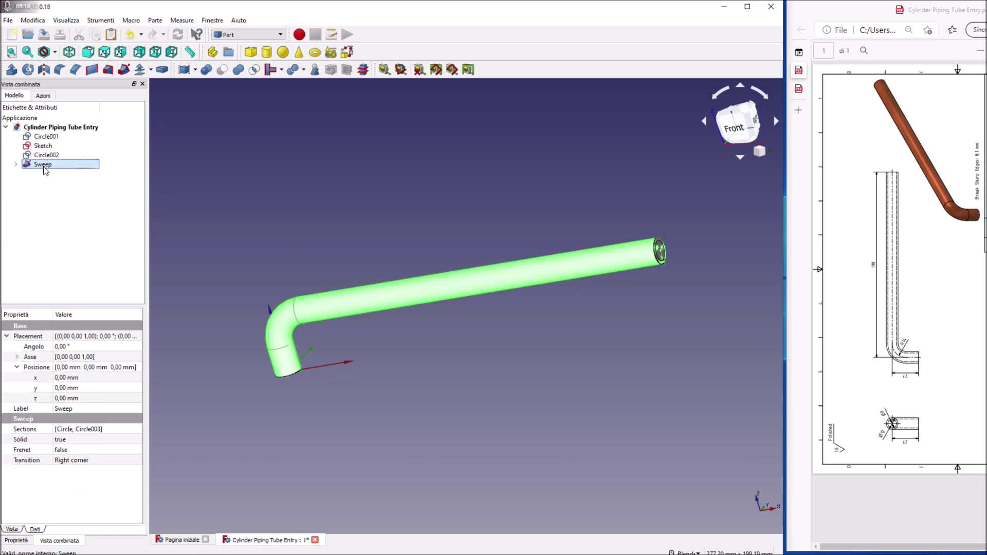
{"action": "key", "text": "space"}
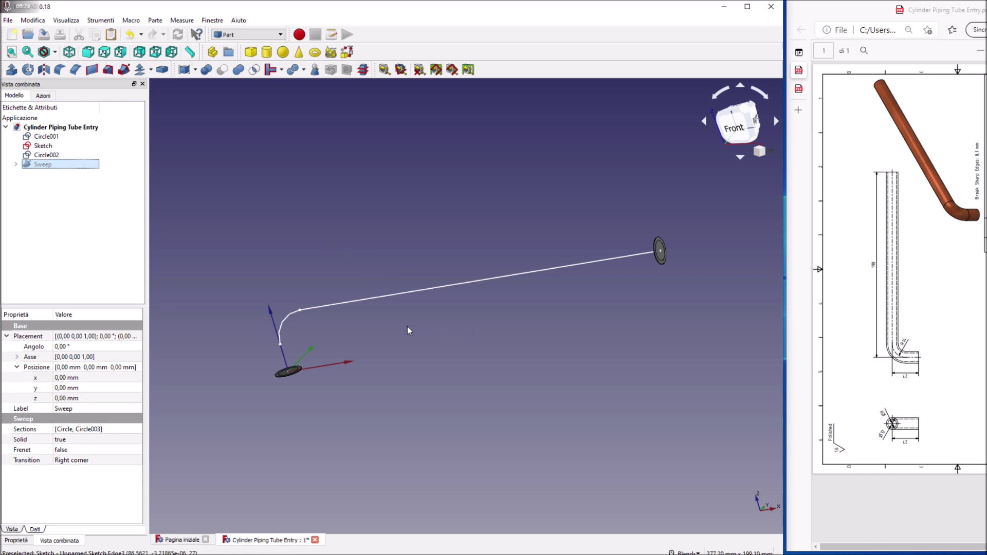
{"action": "middle_click_drag", "start_coordinate": [413, 330], "coordinate": [406, 344]}
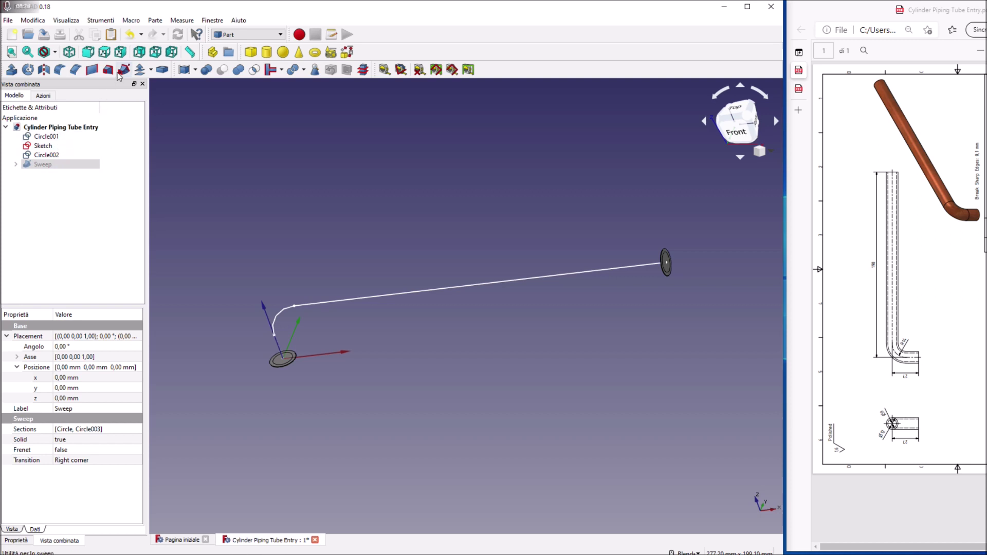
{"action": "left_click", "coordinate": [120, 72]}
Sweep Circle001 and Circle002 along the bent path into the solid Sweep001
{"action": "double_click", "coordinate": [41, 181]}
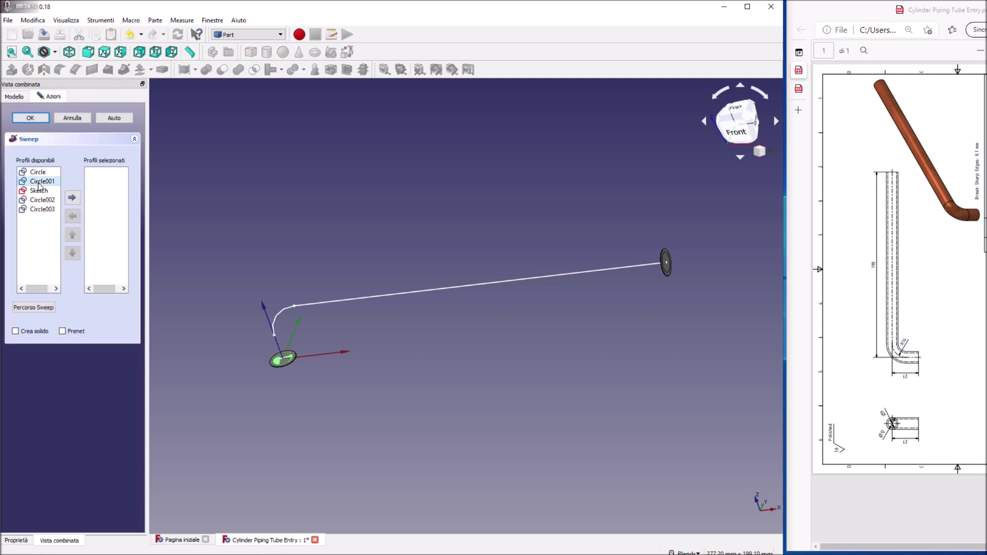
{"action": "double_click", "coordinate": [43, 191]}
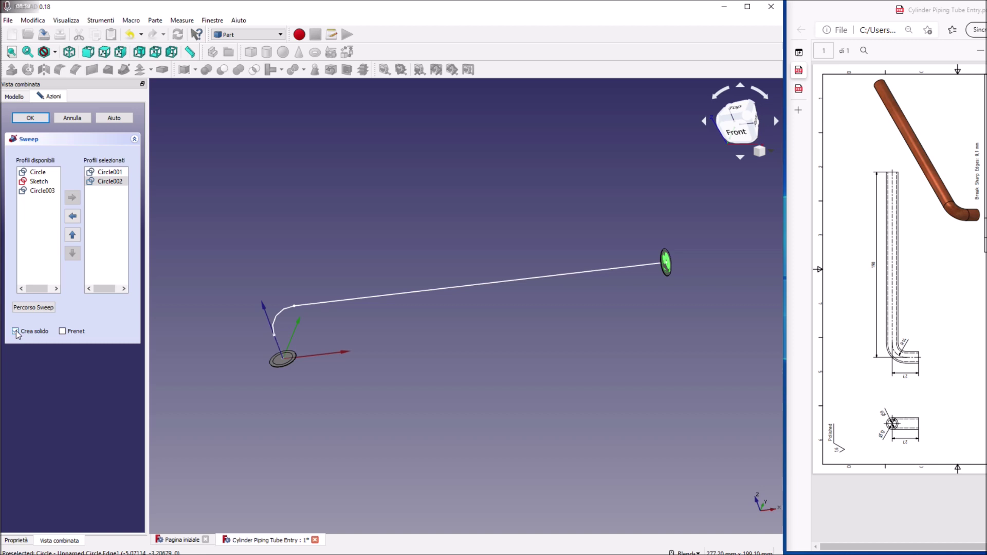
{"action": "left_click", "coordinate": [34, 307]}
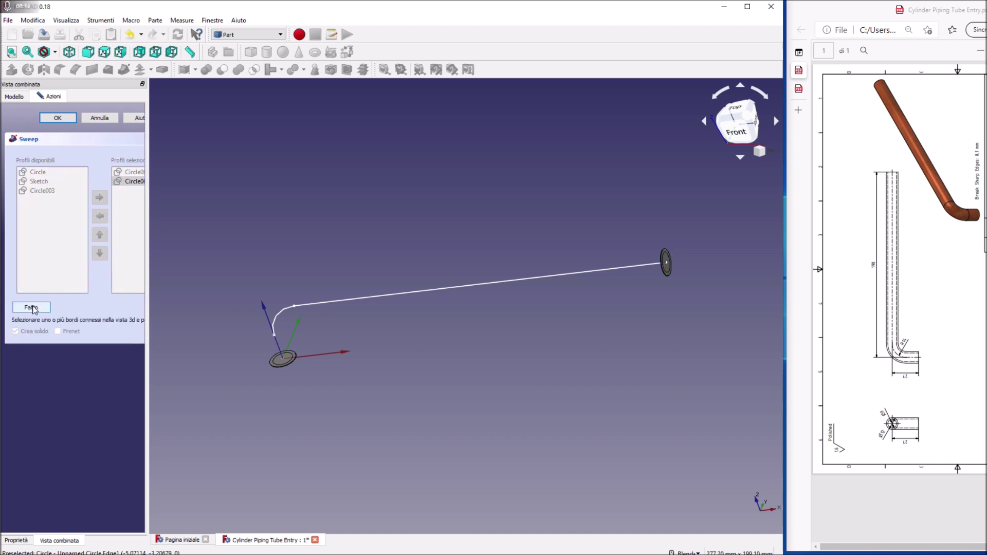
{"action": "left_click", "coordinate": [314, 304]}
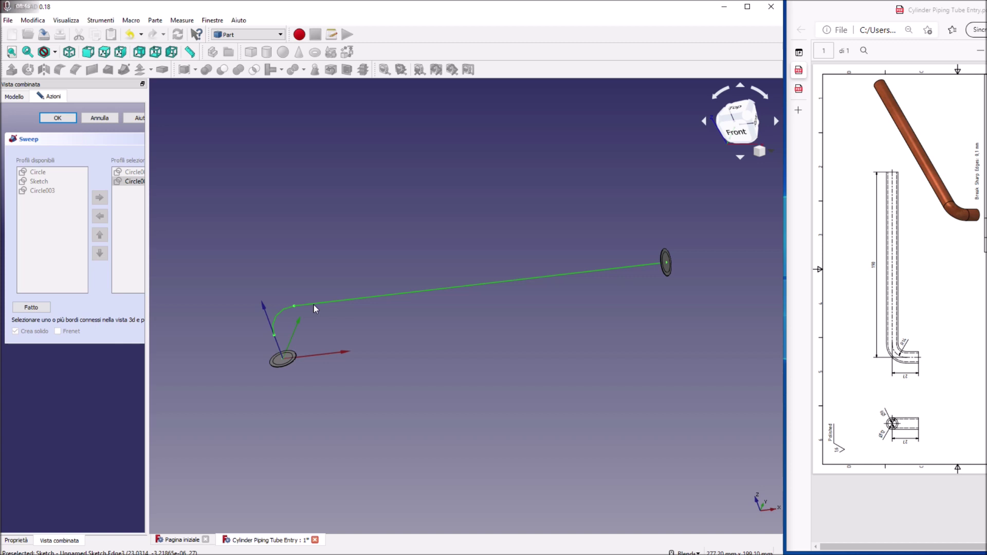
{"action": "left_click", "coordinate": [32, 308]}
{"action": "left_click", "coordinate": [58, 118]}
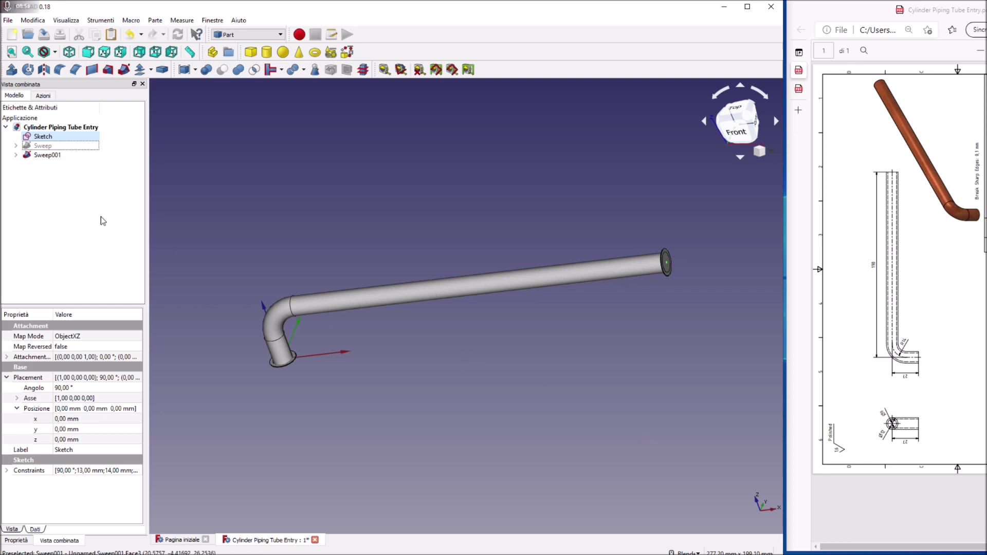
Cut the inner Sweep001 from the outer Sweep to hollow the bent tube
{"action": "left_click", "coordinate": [44, 146]}
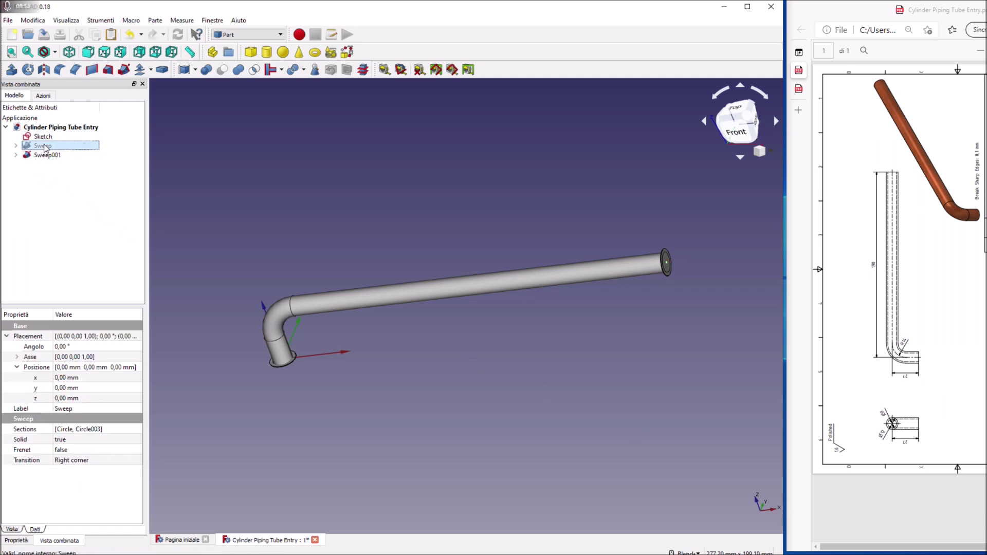
{"action": "key", "text": "space"}
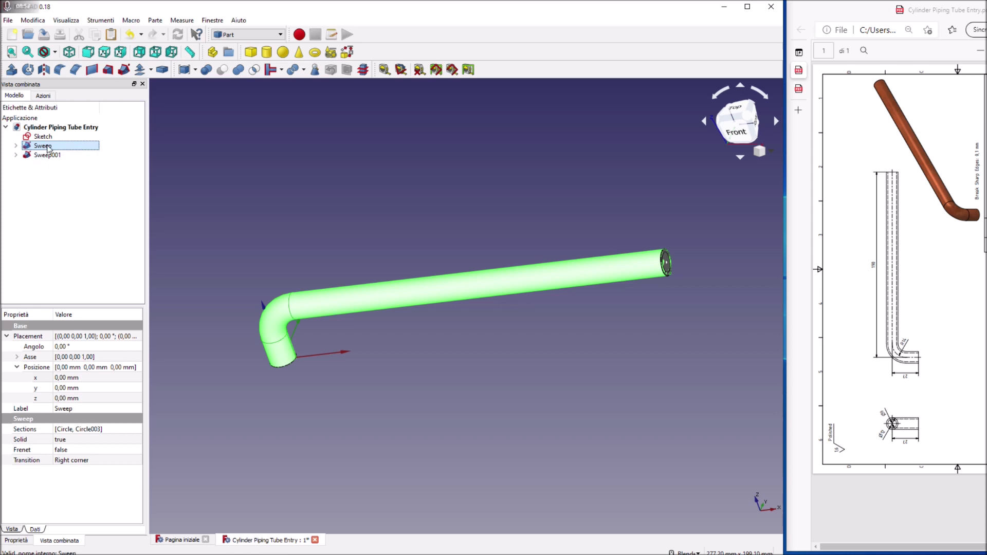
{"action": "left_click", "coordinate": [47, 154], "text": "ctrl"}
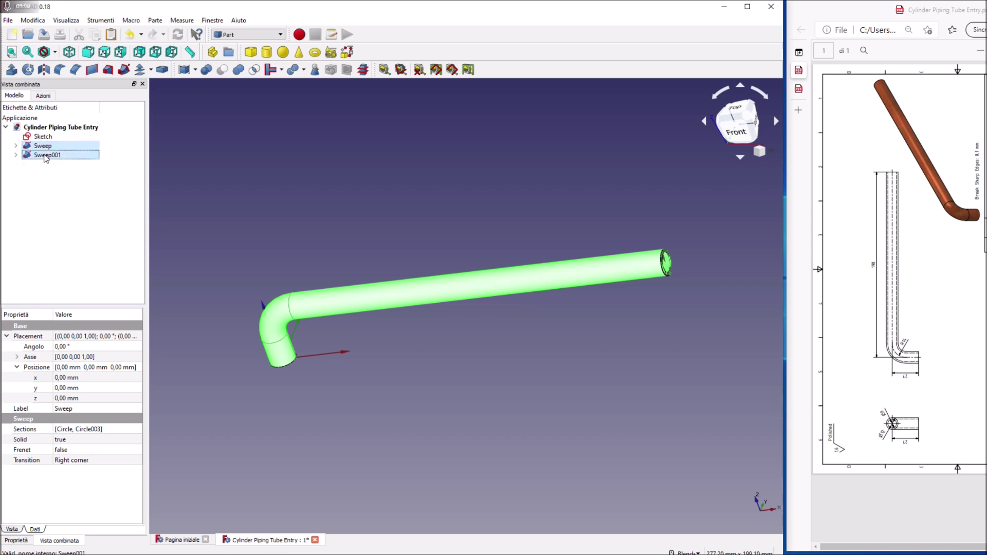
{"action": "left_click", "coordinate": [206, 70]}
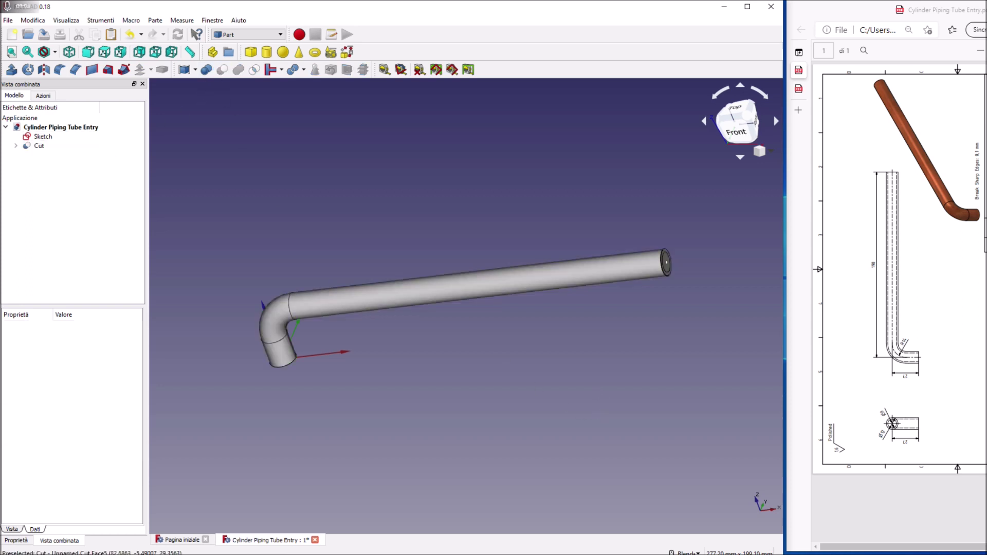
Hide the Cut tube and delete the two profile circles at the path end
{"action": "key", "text": "3"}
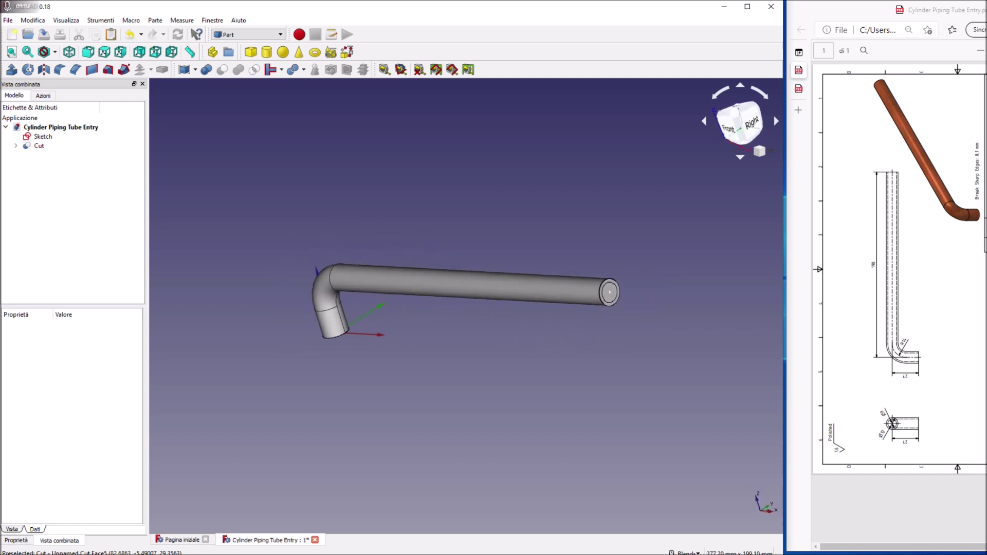
{"action": "left_click", "coordinate": [43, 148]}
{"action": "key", "text": "space"}
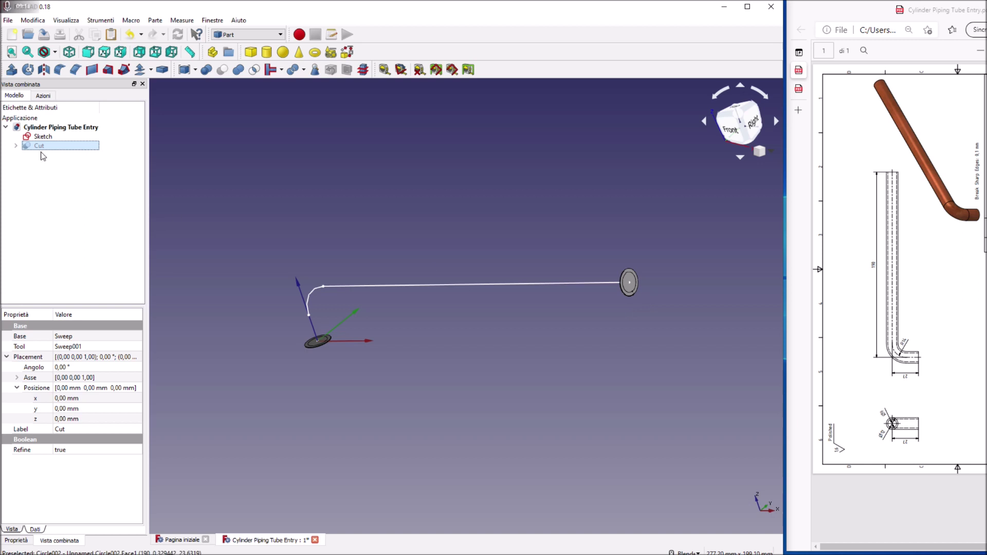
{"action": "left_click", "coordinate": [629, 284]}
{"action": "key", "text": "Delete"}
{"action": "left_click", "coordinate": [480, 325]}
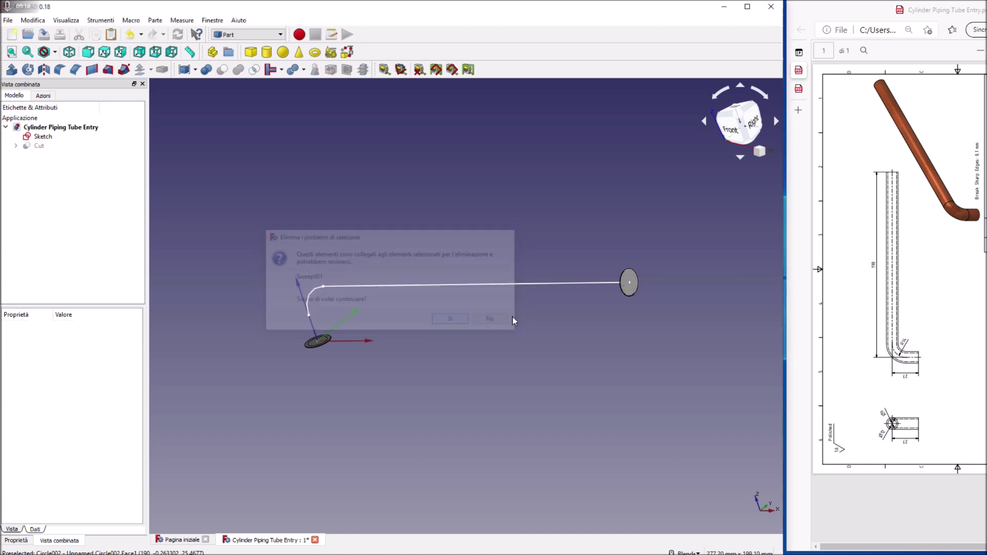
{"action": "left_click", "coordinate": [622, 294]}
{"action": "key", "text": "Delete"}
{"action": "left_click", "coordinate": [445, 321]}
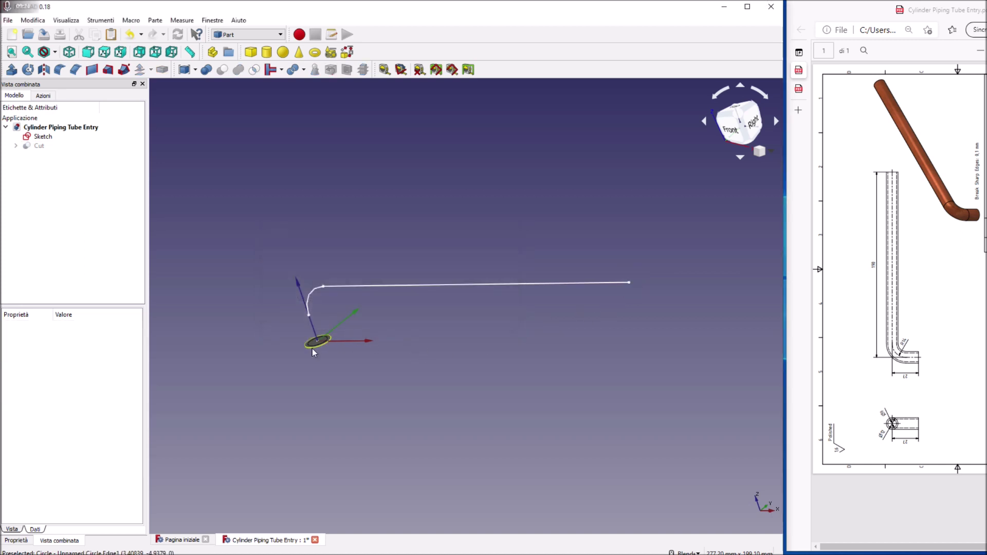
Delete the outer and inner profile circles at the path base
{"action": "left_click", "coordinate": [315, 344]}
{"action": "key", "text": "Delete"}
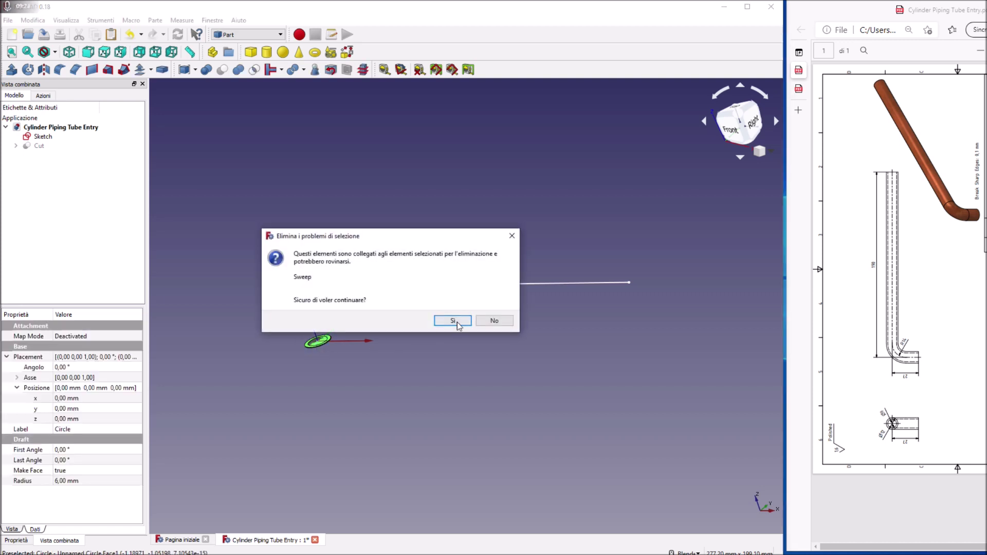
{"action": "left_click", "coordinate": [452, 321]}
{"action": "left_click", "coordinate": [308, 341]}
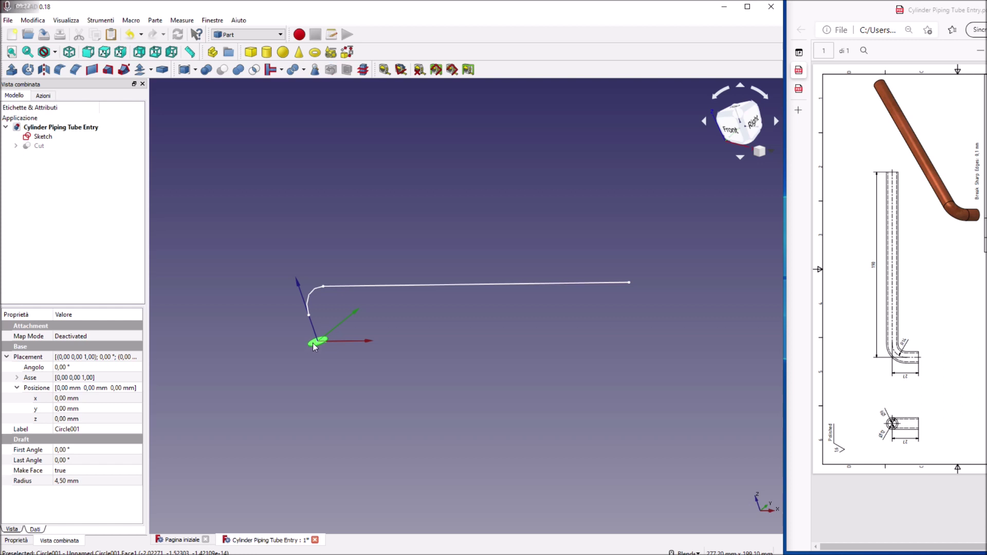
{"action": "key", "text": "Delete"}
{"action": "left_click", "coordinate": [451, 324]}
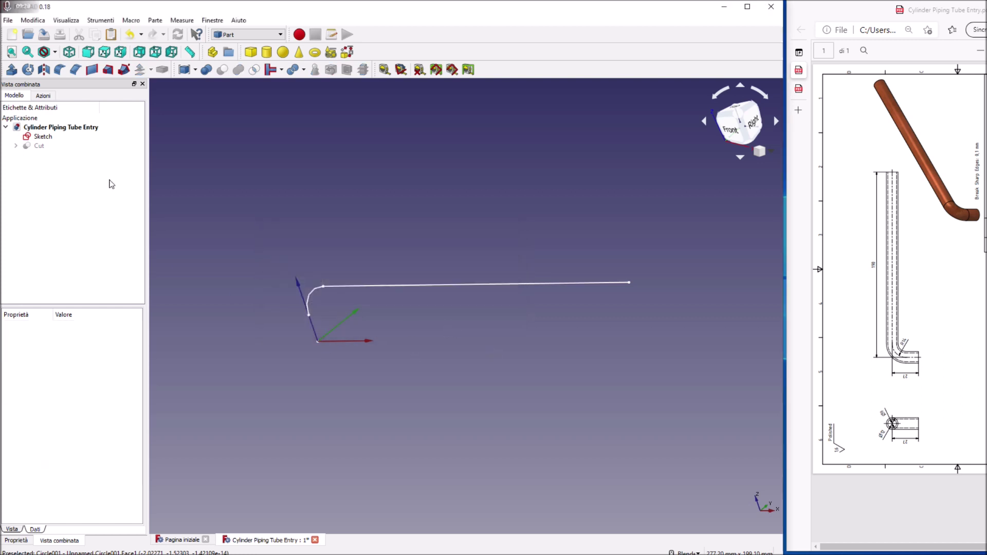
Show the Cut tube again and delete the leftover path Sketch
{"action": "left_click", "coordinate": [40, 146]}
{"action": "key", "text": "space"}
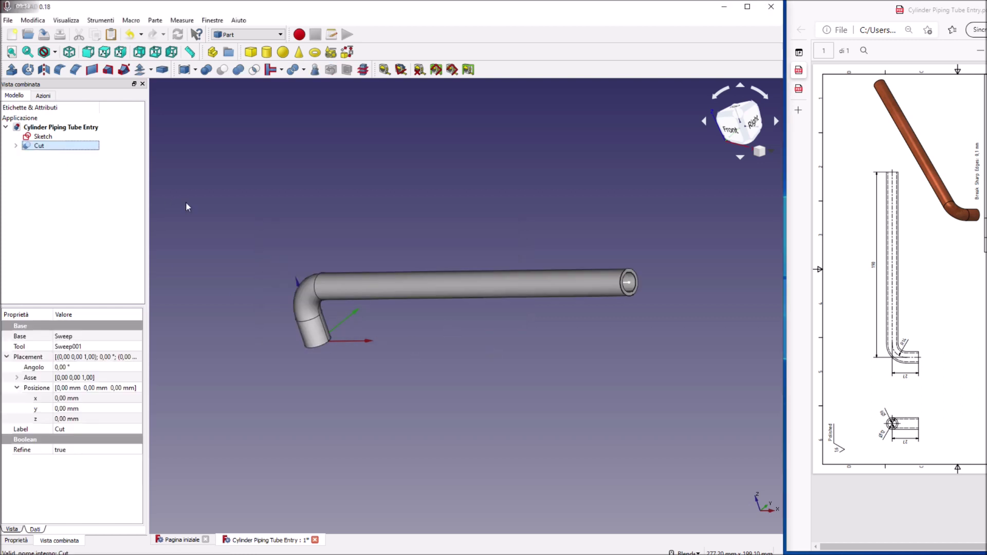
{"action": "mouse_move", "coordinate": [581, 350]}
{"action": "middle_mouse_down"}
{"action": "mouse_move", "coordinate": [463, 268]}
{"action": "mouse_move", "coordinate": [458, 372]}
{"action": "middle_mouse_up"}
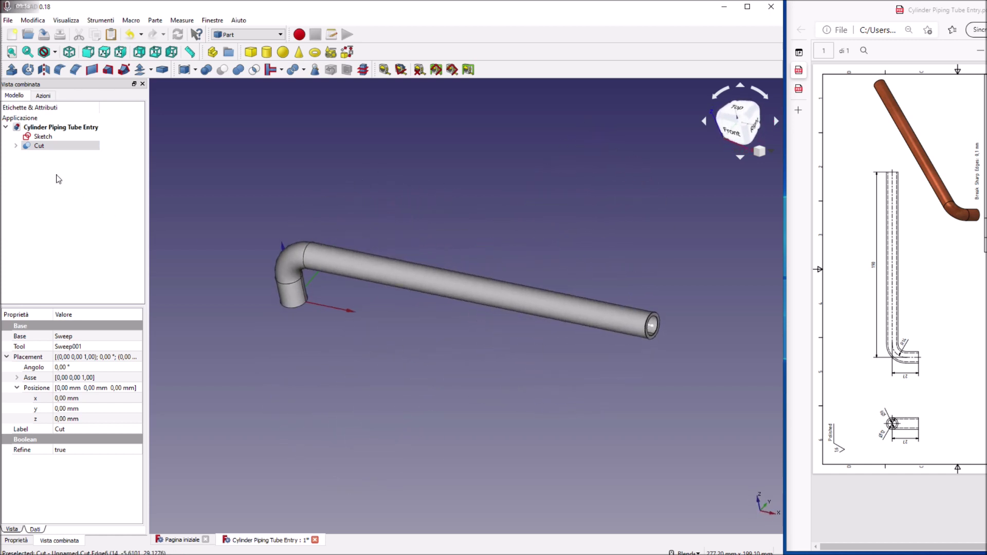
{"action": "left_click", "coordinate": [42, 137]}
{"action": "key", "text": "Delete"}
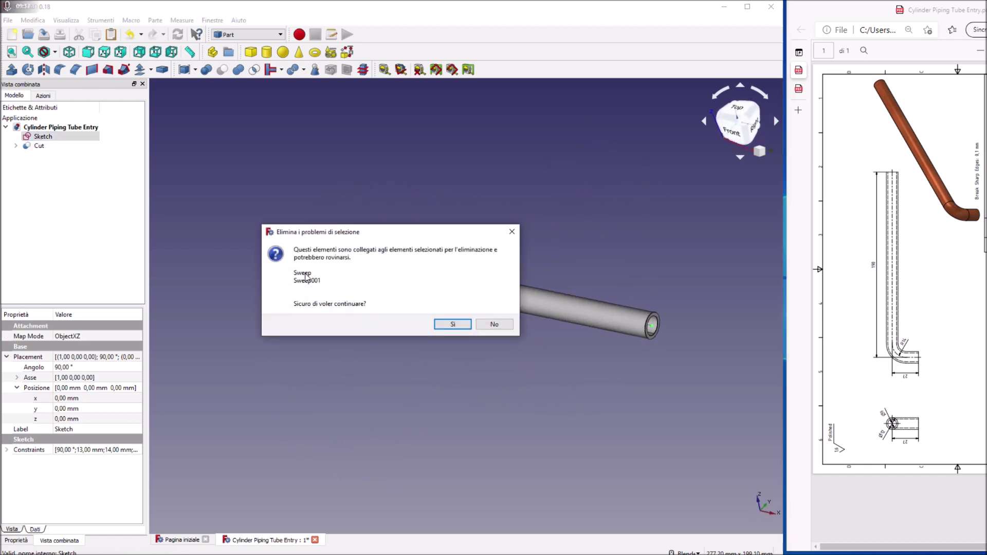
{"action": "left_click", "coordinate": [440, 323]}
{"action": "middle_click_drag", "start_coordinate": [472, 362], "coordinate": [442, 347]}
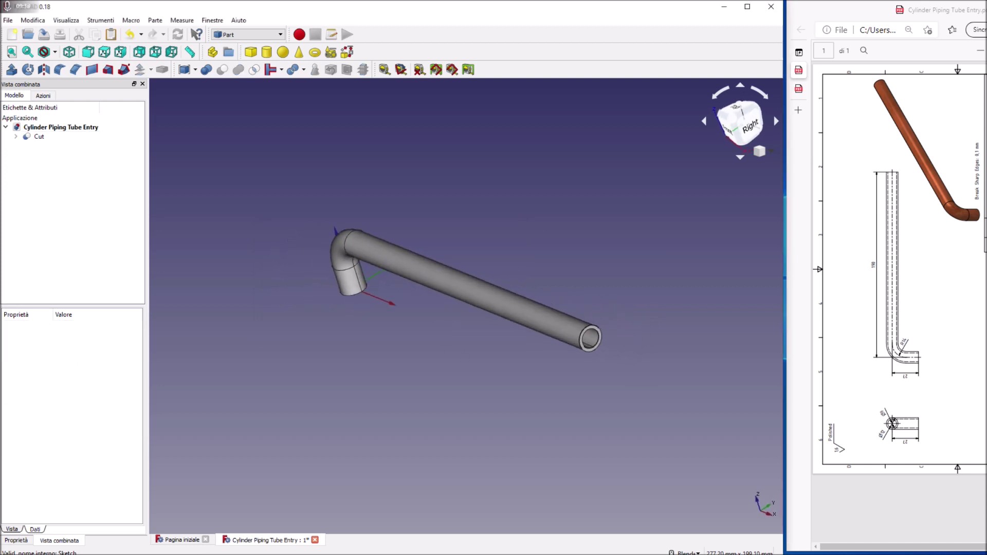
{"action": "left_click", "coordinate": [594, 341]}
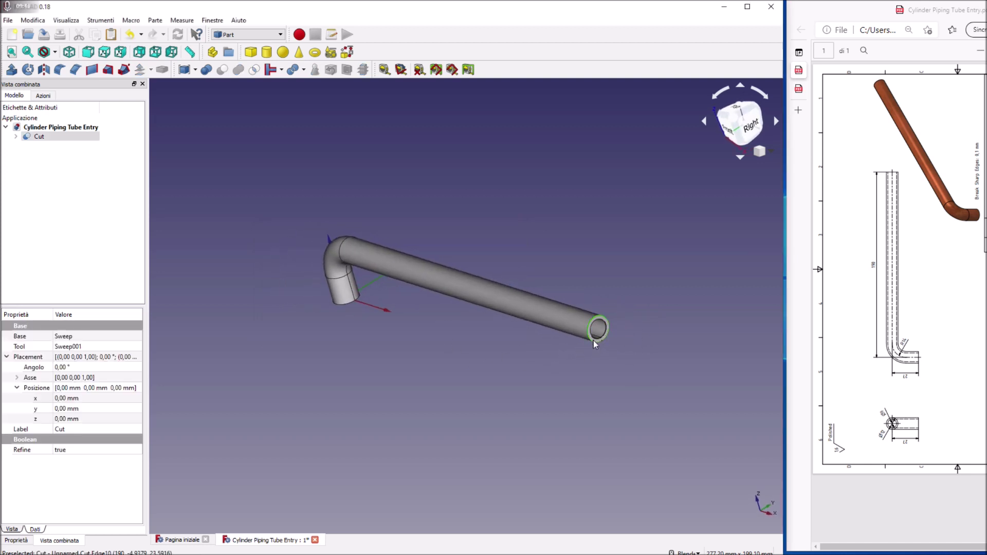
Chamfer the inner and outer rim edges at both tube ends by 0.9 mm
{"action": "middle_click_drag", "start_coordinate": [444, 359], "coordinate": [424, 439]}
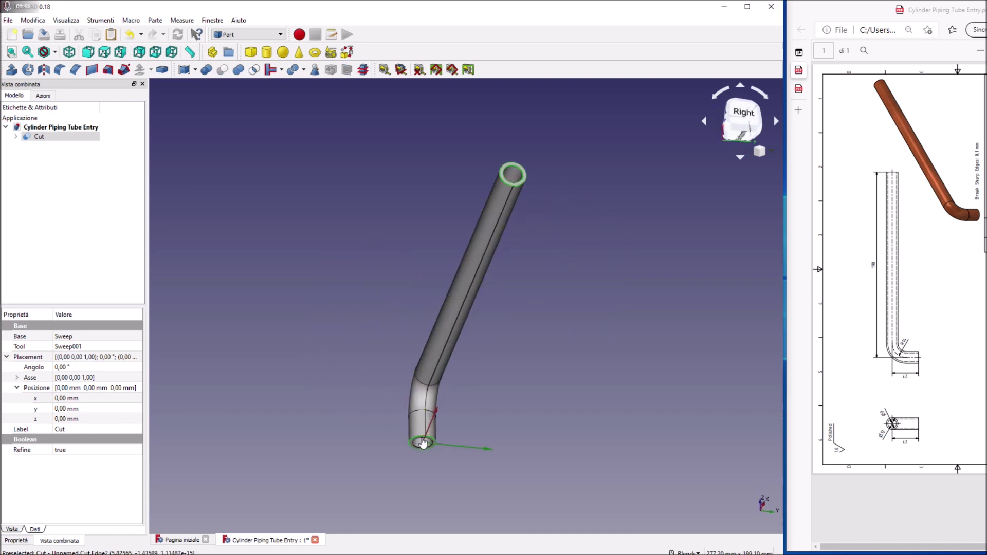
{"action": "left_click", "coordinate": [423, 443]}
{"action": "left_click", "coordinate": [422, 442]}
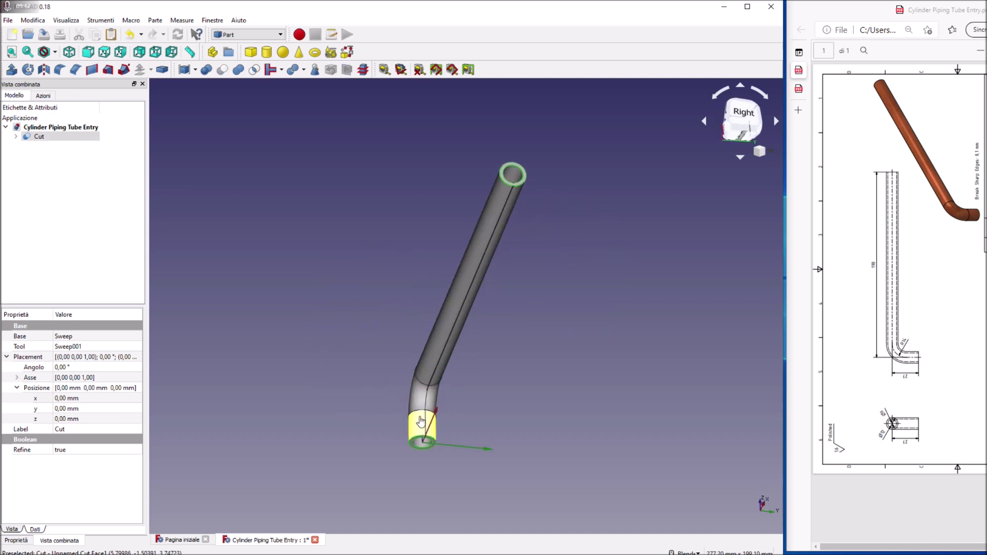
{"action": "left_click", "coordinate": [75, 71]}
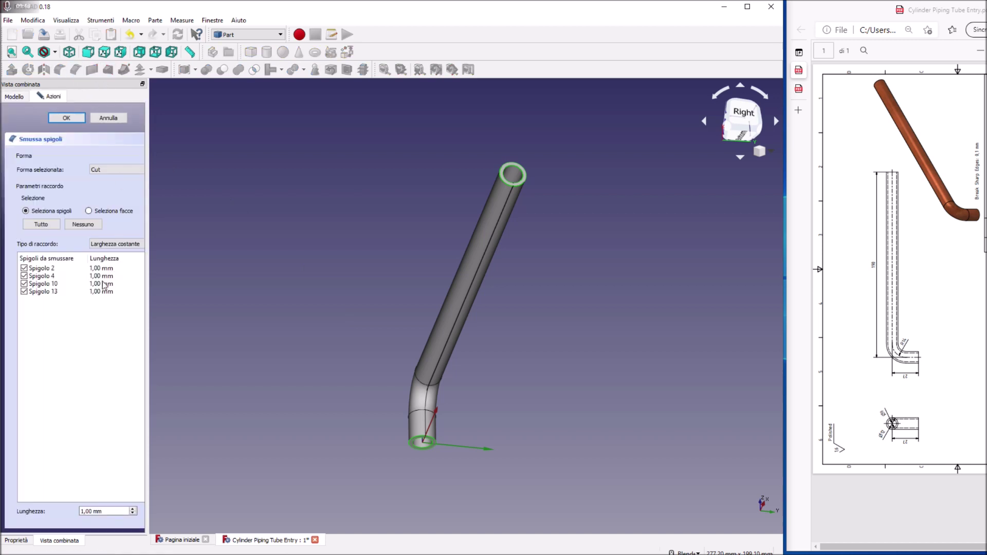
{"action": "left_click", "coordinate": [133, 514]}
{"action": "left_click", "coordinate": [66, 118]}
Set the chamfered tube's Appearance material to Rame (copper)
{"action": "key", "text": "0"}
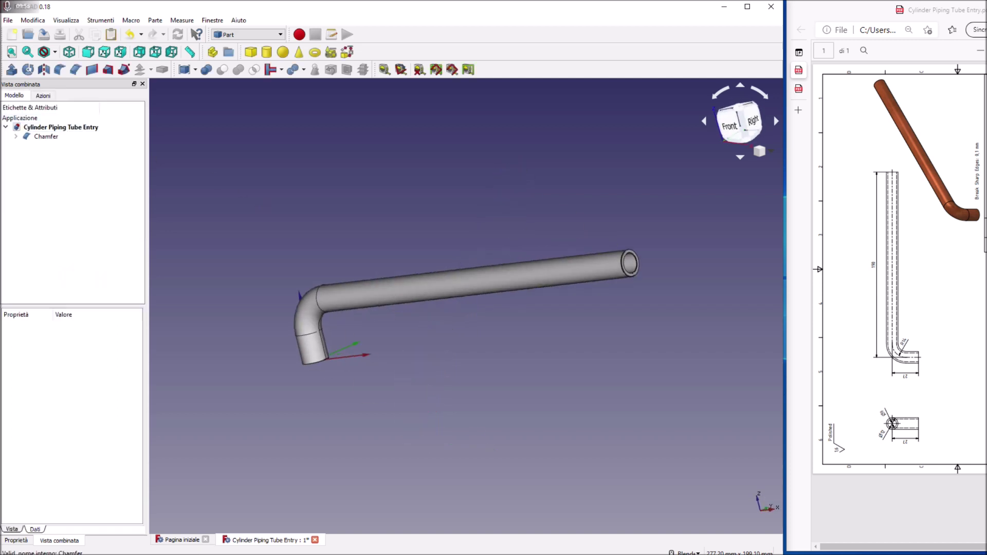
{"action": "left_click", "coordinate": [361, 287]}
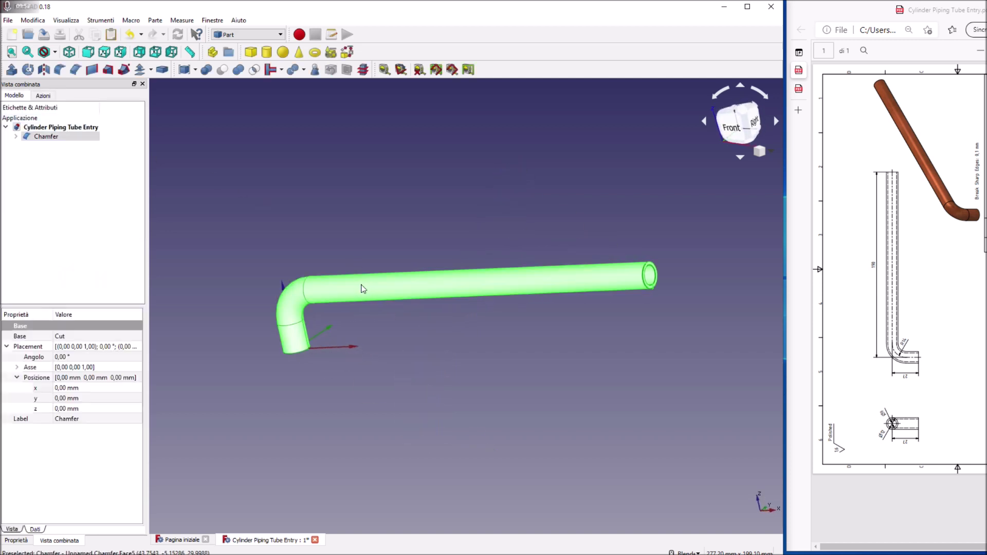
{"action": "right_click", "coordinate": [363, 289]}
{"action": "mouse_move", "coordinate": [398, 325]}
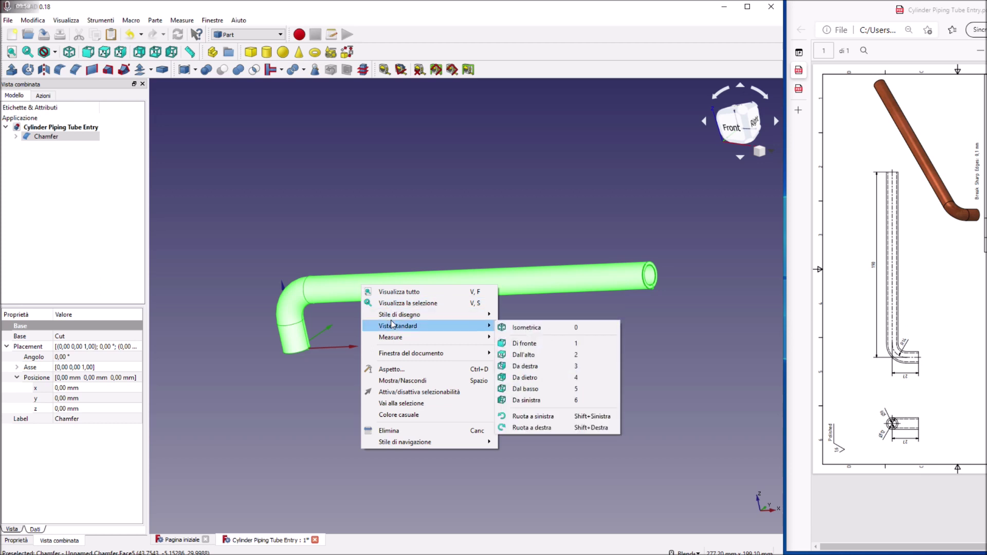
{"action": "left_click", "coordinate": [392, 369]}
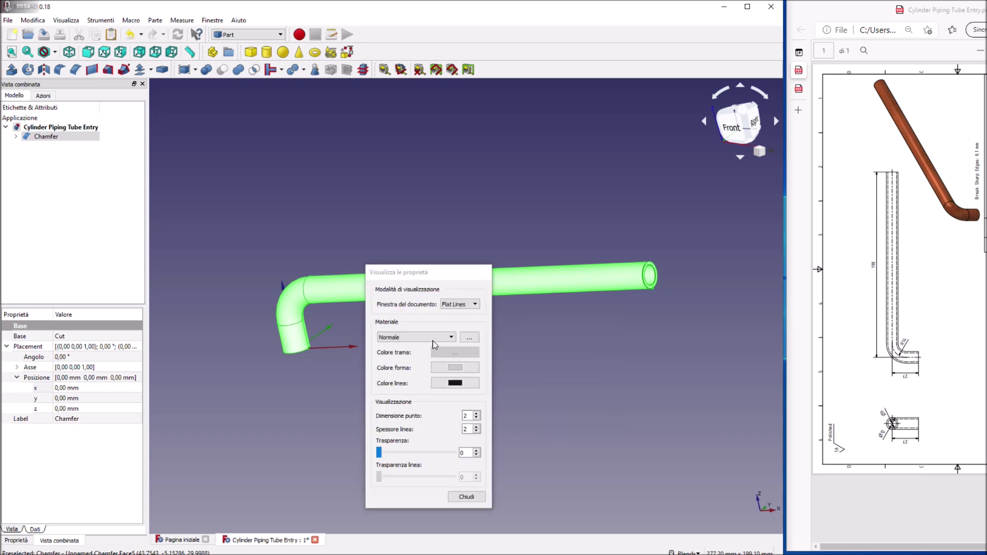
{"action": "left_click", "coordinate": [434, 338]}
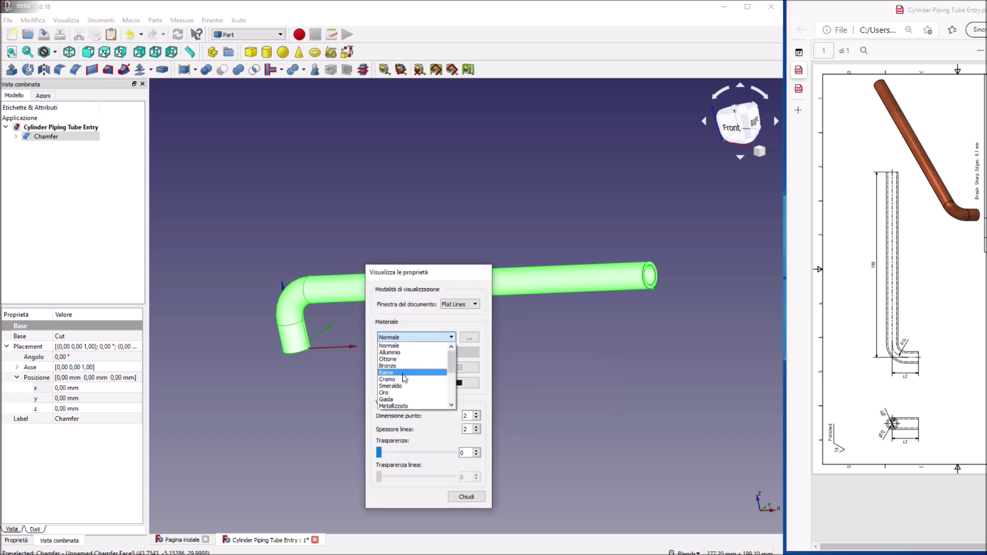
{"action": "left_click", "coordinate": [404, 377]}
{"action": "left_click", "coordinate": [466, 496]}
{"action": "left_click", "coordinate": [541, 426]}
{"action": "middle_click_drag", "start_coordinate": [555, 389], "coordinate": [561, 396]}
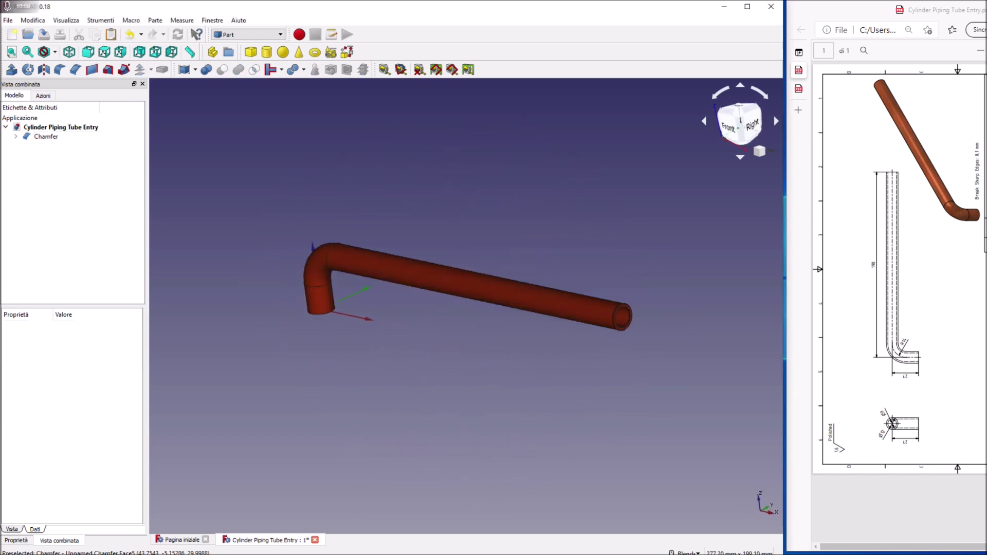
{"action": "left_click", "coordinate": [798, 90]}
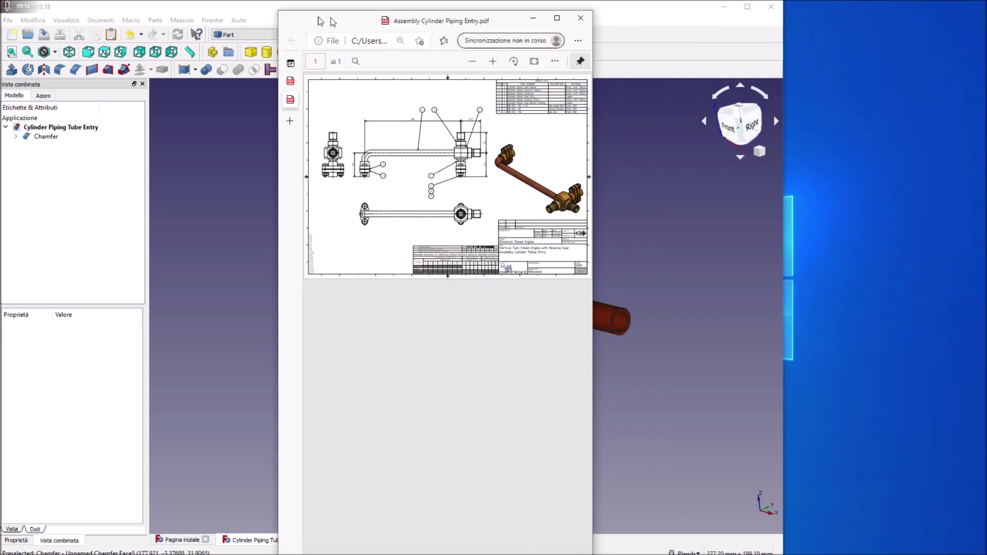
Enlarge the Edge window and scroll through the assembly drawing's copper parts list
{"action": "left_click_drag", "start_coordinate": [844, 10], "coordinate": [308, 18]}
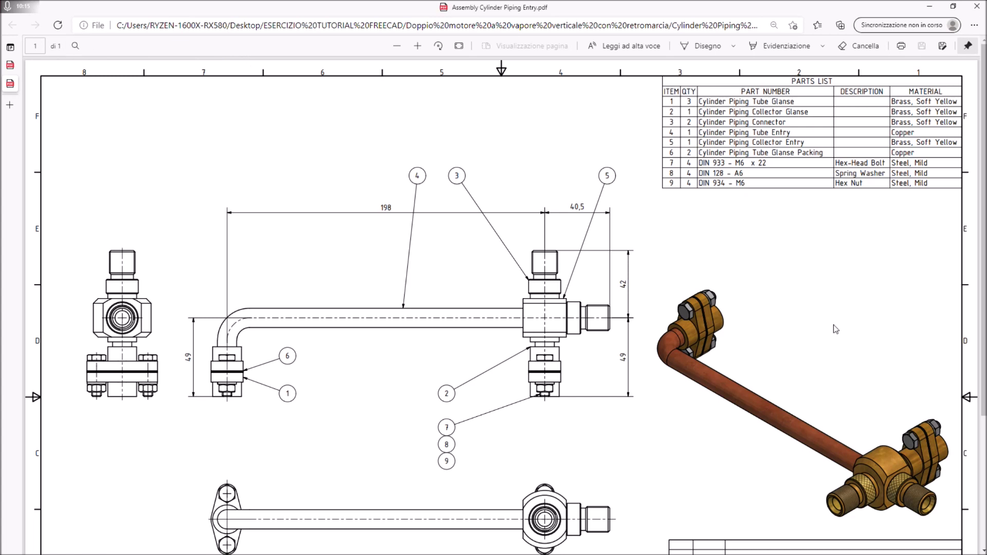
{"action": "scroll", "coordinate": [591, 383], "scroll_direction": "down", "scroll_amount": 2}
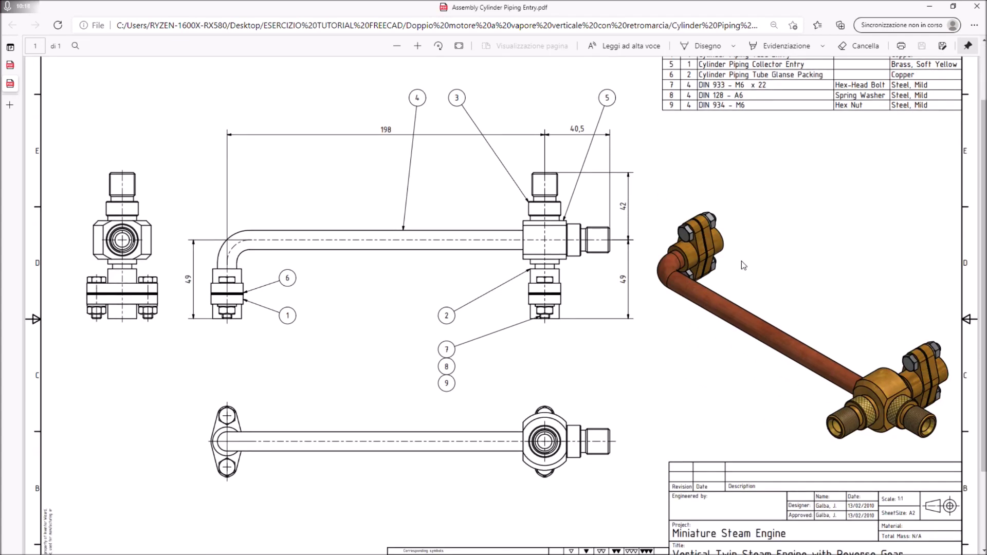
{"action": "scroll", "coordinate": [725, 298], "scroll_direction": "up", "scroll_amount": 2}
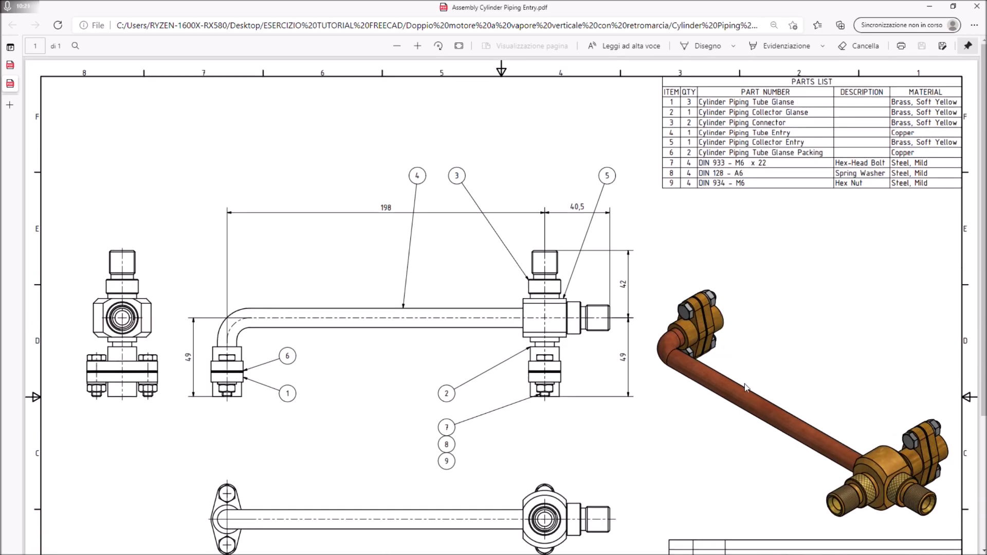